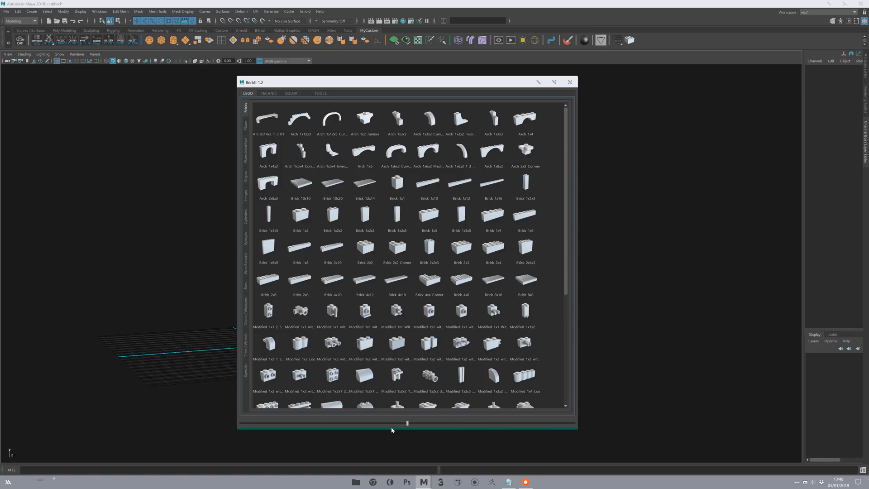
Step: Try different thumbnail sizes for the brick library, from the largest down to the smallest
mouse_move(407, 423)
mouse_down()
mouse_move(272, 424)
mouse_move(491, 423)
mouse_move(362, 425)
mouse_move(414, 430)
mouse_up()
drag(408, 430, 532, 423)
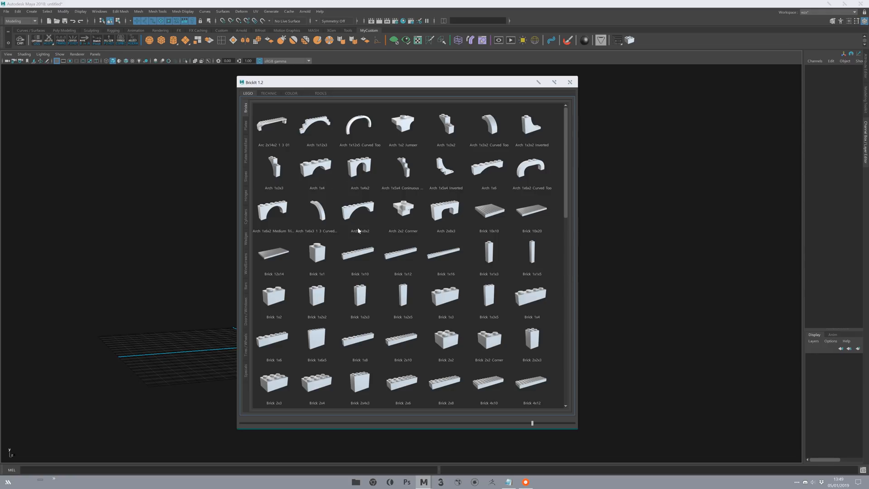
drag(494, 424, 553, 426)
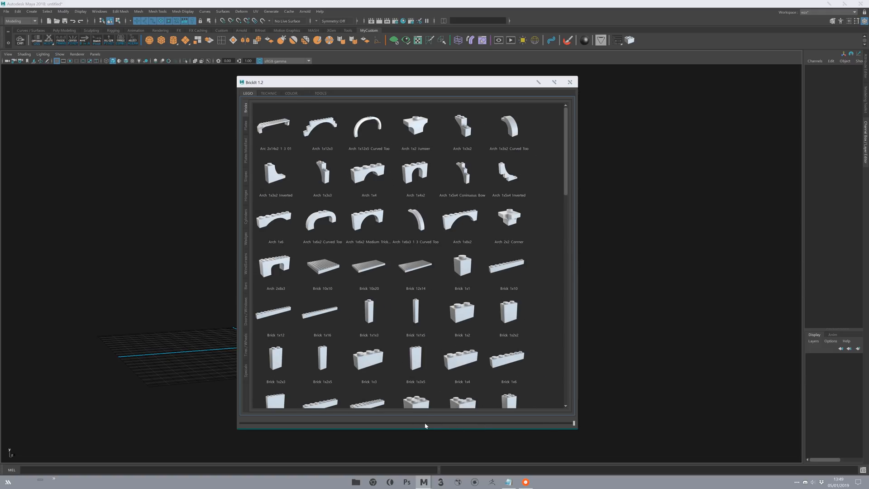
drag(431, 423, 400, 420)
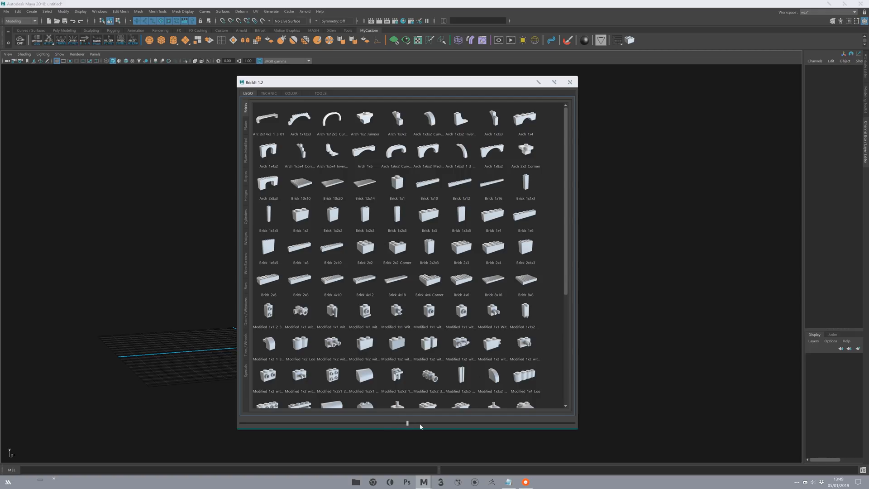
drag(450, 428, 241, 425)
Step: Look through the library's brick, plate and slope categories and set the thumbnails back to a medium-large size
click(246, 160)
click(247, 111)
click(246, 127)
click(246, 156)
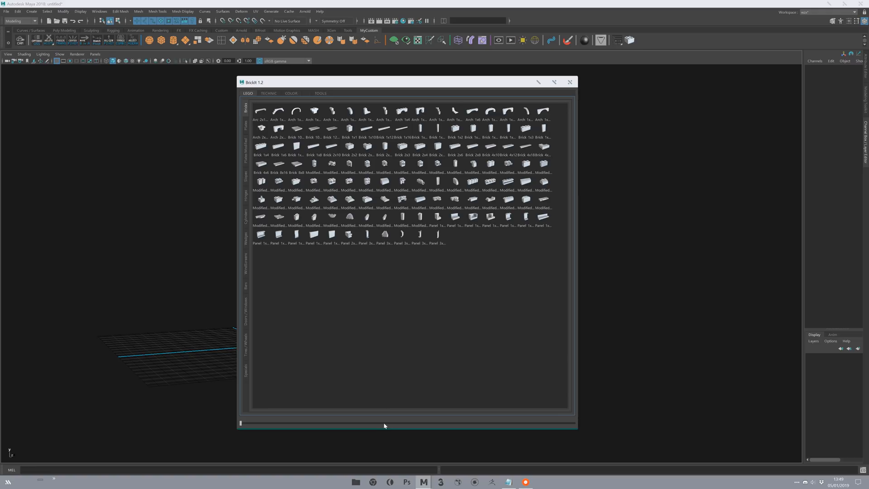
drag(382, 428, 449, 424)
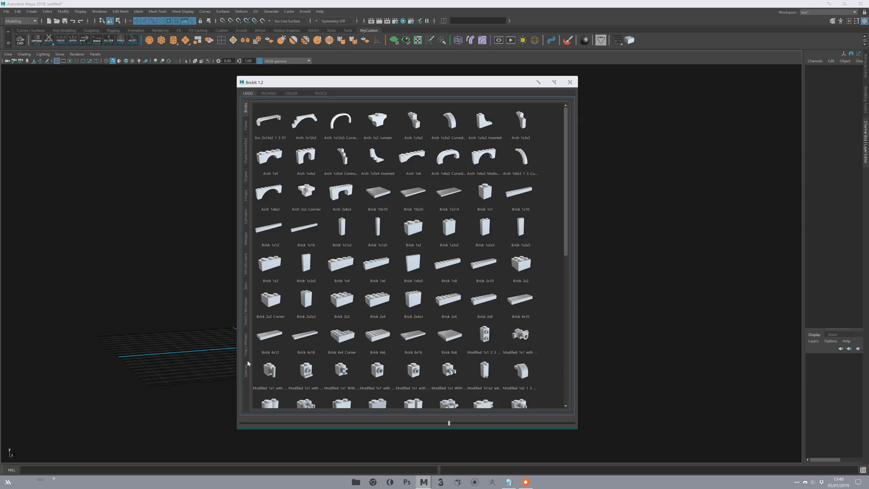
Step: Show the Tires / Wheels category with the thumbnails at maximum size and enlarge the library window
click(251, 340)
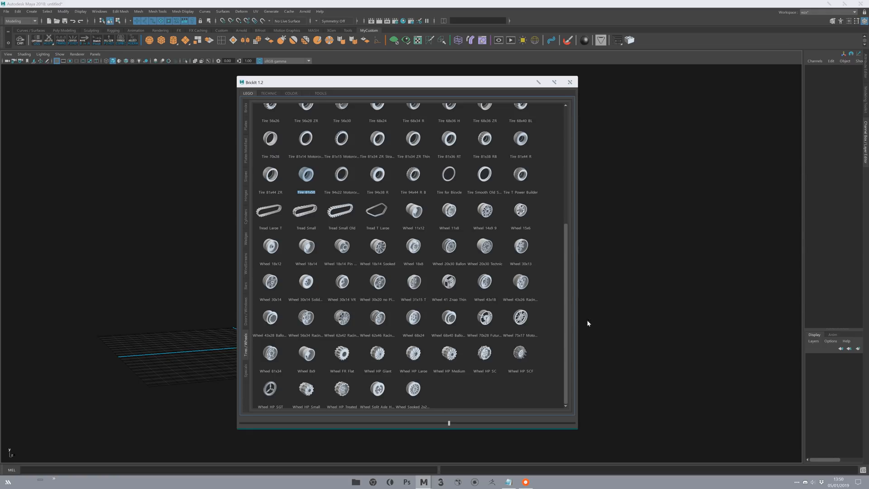
click(563, 334)
drag(566, 276, 565, 158)
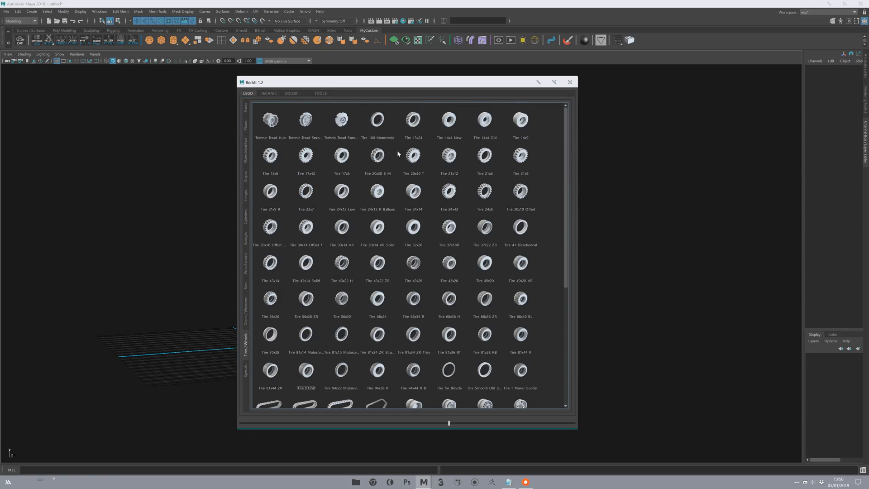
drag(323, 86, 321, 78)
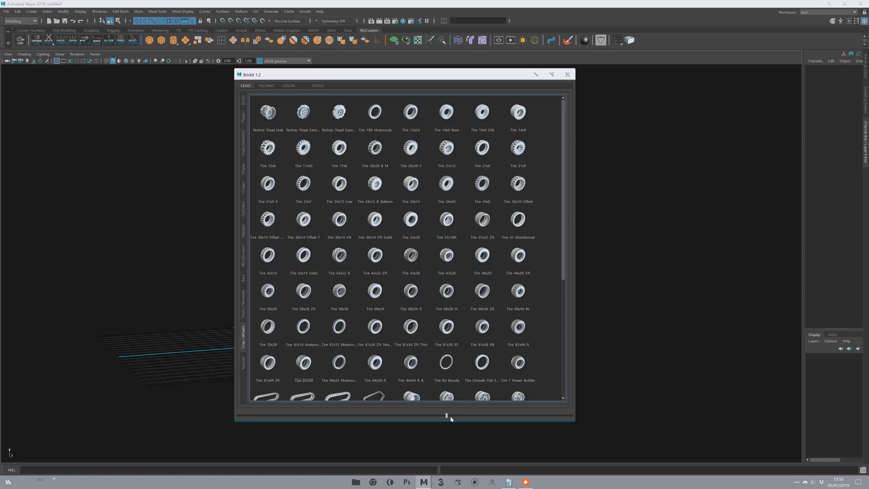
drag(446, 415, 571, 415)
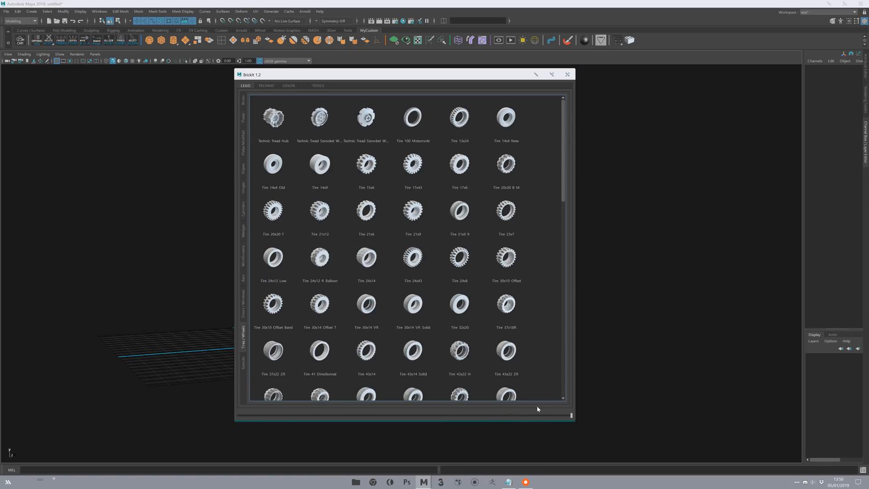
mouse_move(563, 127)
mouse_down()
mouse_move(565, 197)
mouse_move(563, 128)
mouse_up()
drag(578, 426, 618, 447)
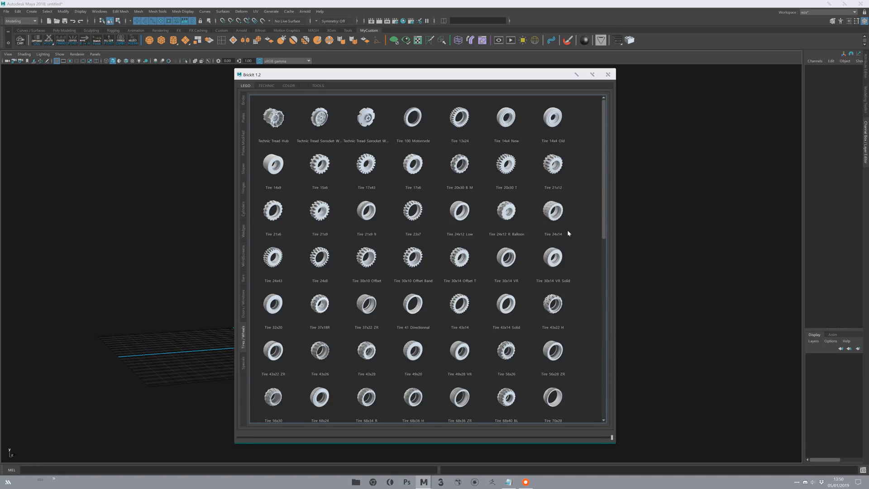
Step: Add the Wheel 62x46 Racing Large part to the scene and move the library window clear of it
drag(602, 175, 430, 339)
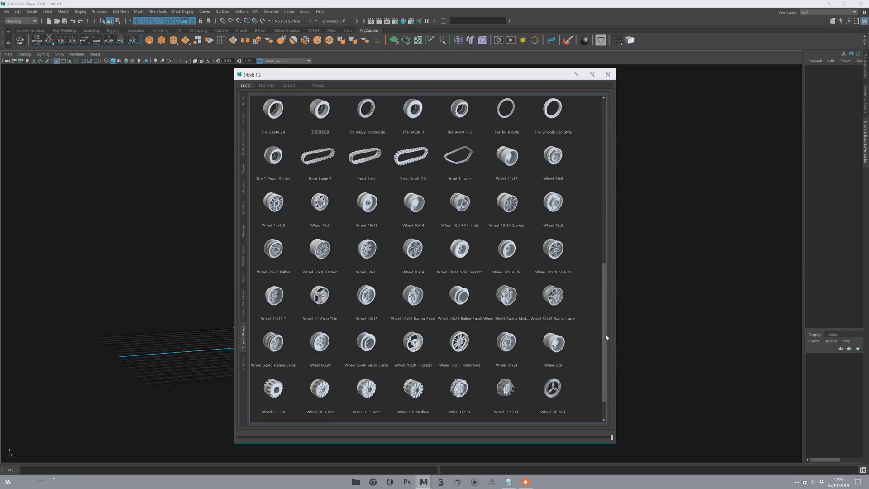
drag(603, 280, 580, 168)
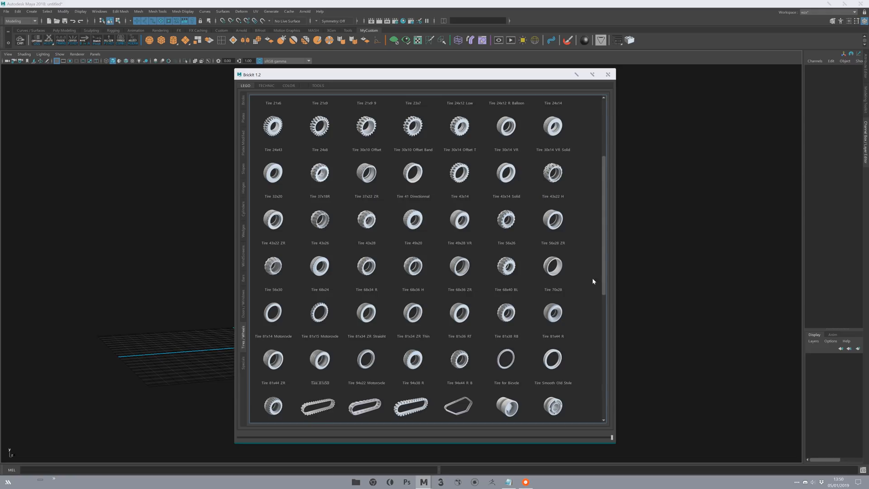
drag(609, 244, 604, 361)
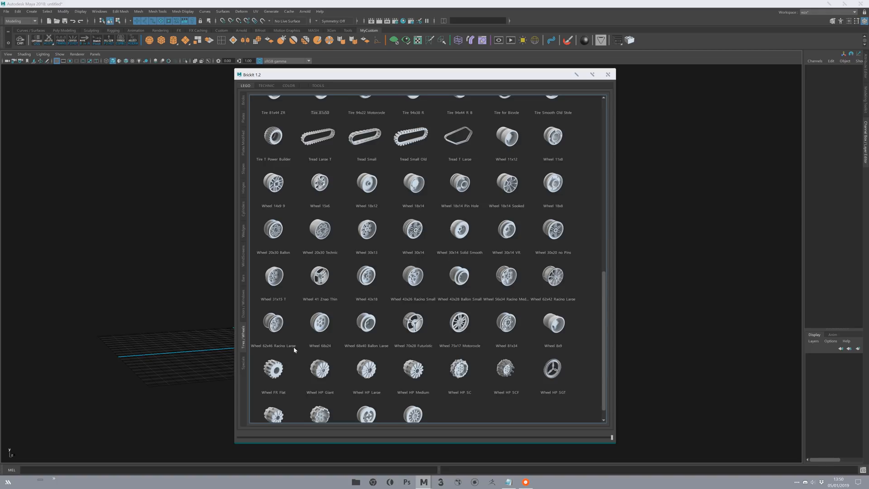
click(279, 330)
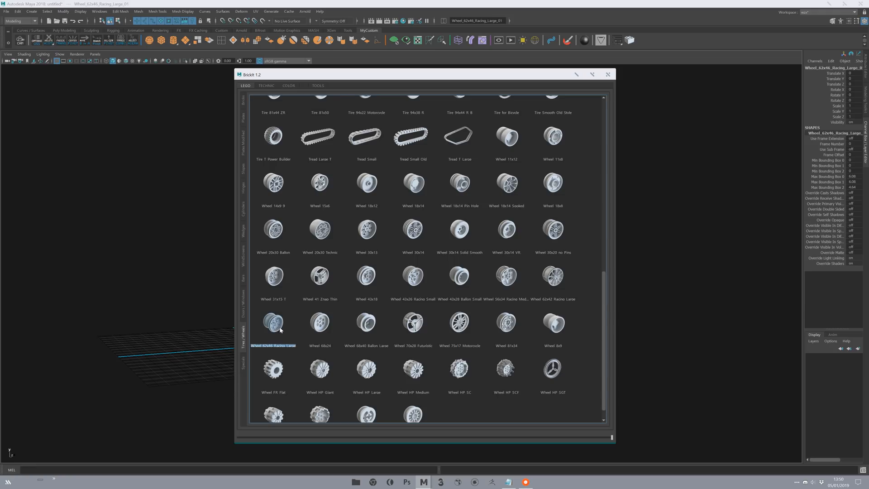
drag(344, 78, 526, 89)
alt+drag(354, 232, 312, 238)
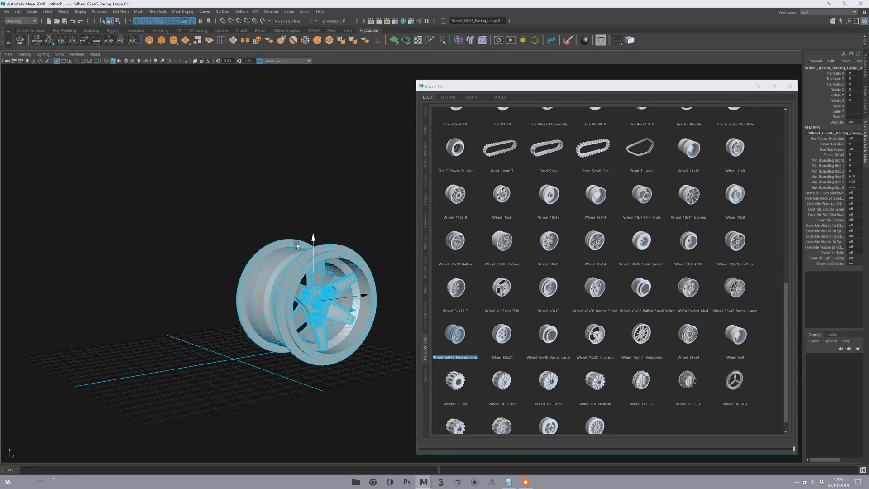
Step: Add the Tire 81x50 part and shift it along its axis to sit around the racing wheel rim
drag(790, 285, 782, 185)
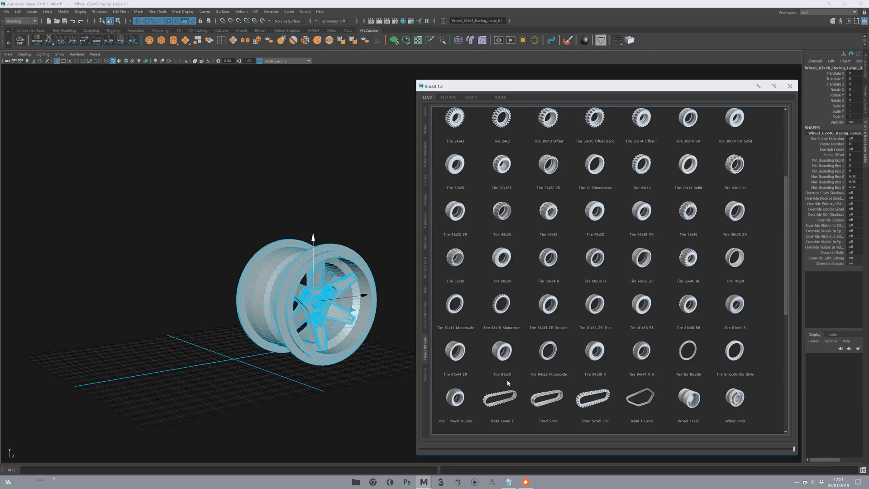
click(506, 356)
scroll(307, 343, up, 3)
scroll(307, 343, up, 5)
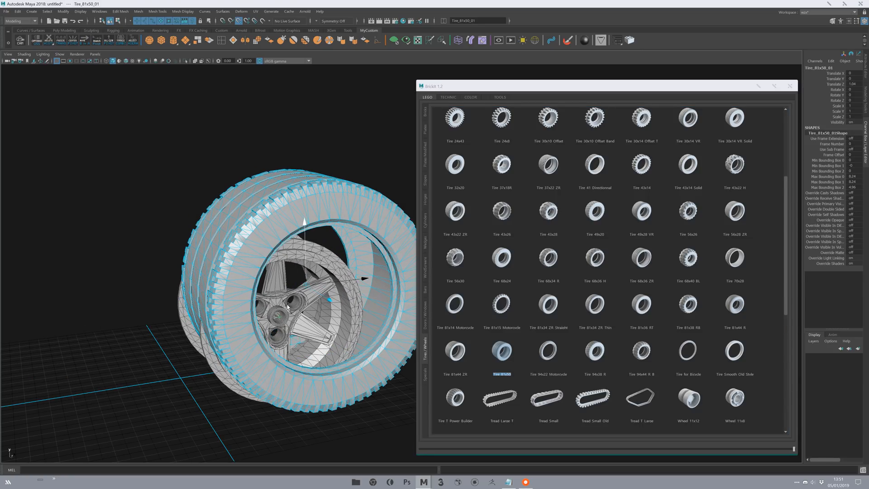
drag(305, 284, 267, 308)
mouse_move(244, 347)
alt+mouse_down()
mouse_move(296, 339)
mouse_move(229, 352)
alt+mouse_up()
scroll(272, 195, down, 4)
Step: Group the tire and the racing wheel rim together
alt+drag(280, 187, 229, 184)
click(230, 183)
alt+middle_drag(230, 184, 221, 197)
drag(222, 197, 367, 408)
key(ctrl+g)
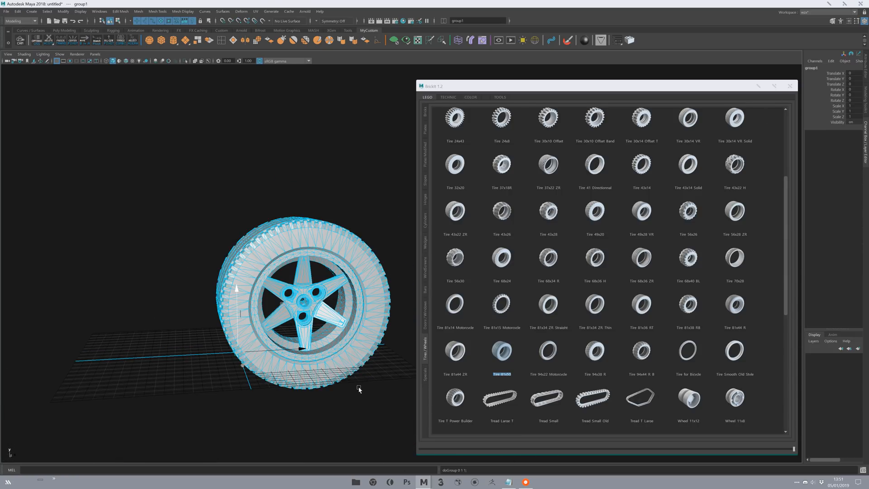
alt+drag(271, 348, 282, 189)
alt+middle_drag(313, 113, 321, 183)
click(322, 182)
alt+drag(322, 182, 332, 288)
Step: Add the library's ready-made studio setup to the scene and dock the library window beside the viewport
drag(456, 89, 460, 80)
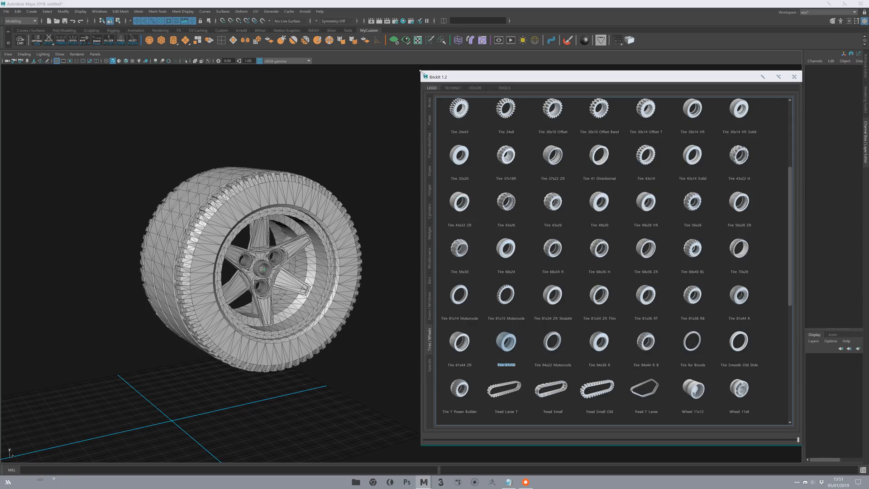
click(504, 89)
click(707, 221)
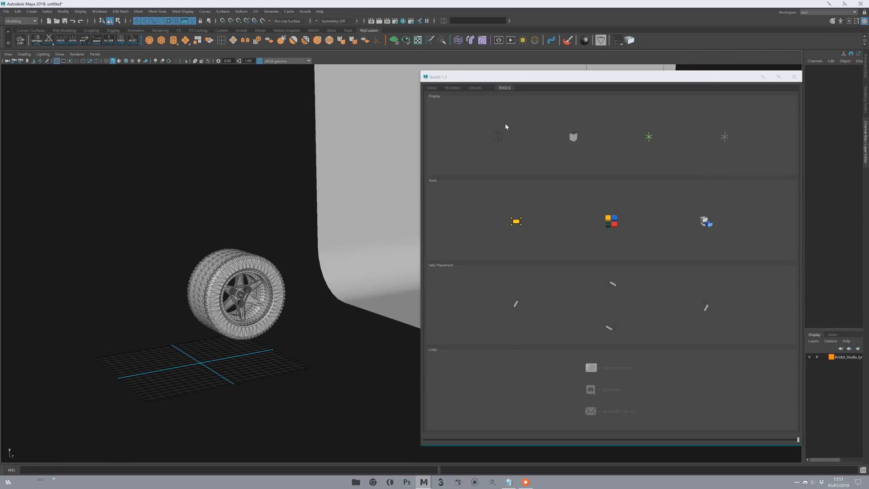
drag(672, 86, 867, 207)
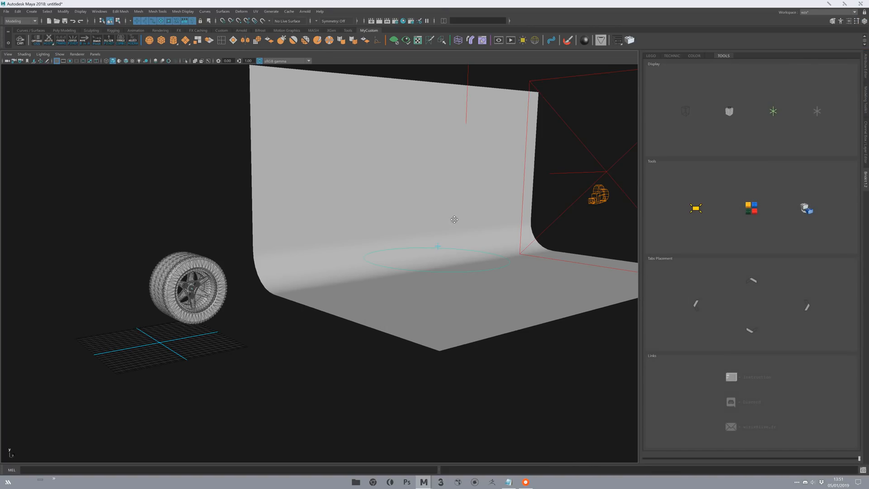
Step: Move the wheel group onto the middle of the studio backdrop's floor using snapping
click(155, 292)
key(w)
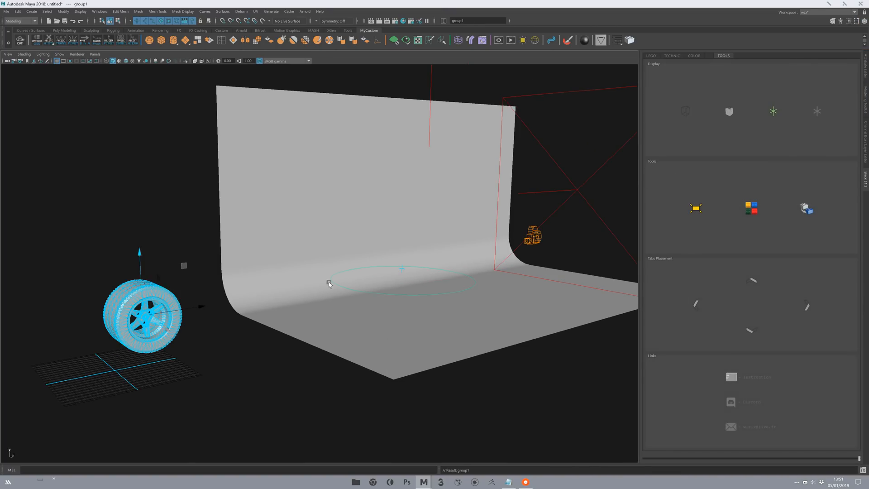
drag(144, 314, 149, 312)
key(v)
middle_drag(402, 284, 416, 286)
Step: Rotate the wheel group to face the studio camera at an angle and look through the render camera
right_click(438, 313)
click(440, 324)
scroll(368, 316, up, 2)
key(e)
drag(345, 276, 398, 254)
key(w)
click(626, 109)
Step: Apply the black rubber color to the tire only
click(443, 180)
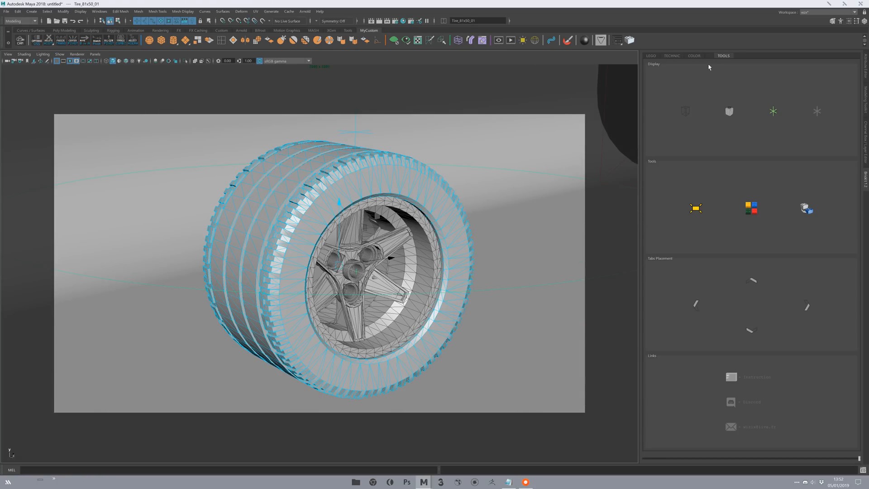
click(694, 56)
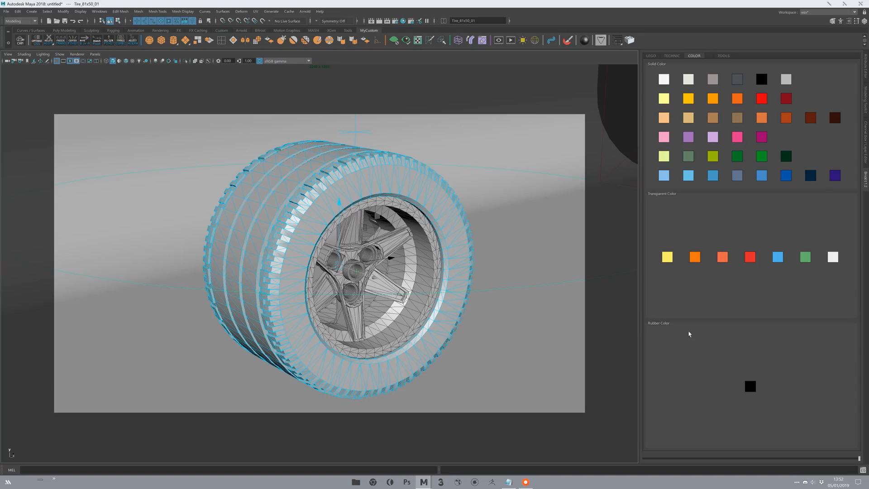
click(570, 144)
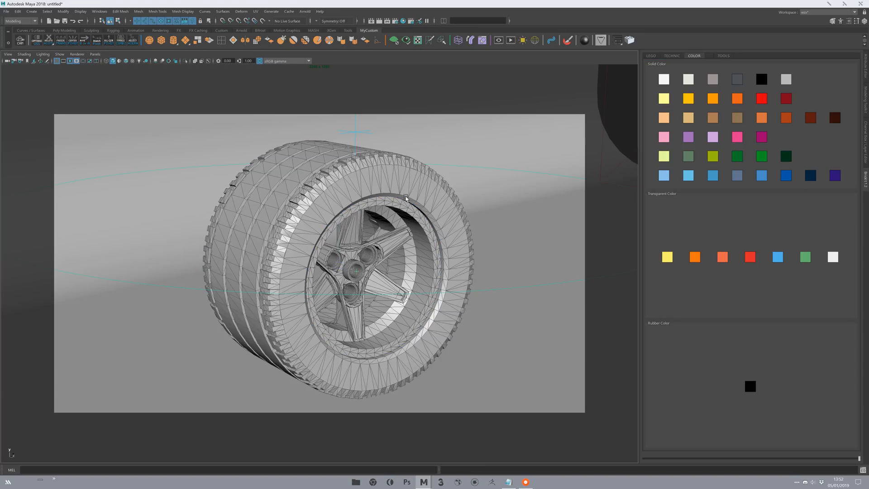
Step: Preview the wheel in the Arnold render from its other side, refine a region on the tread and close the render
click(511, 40)
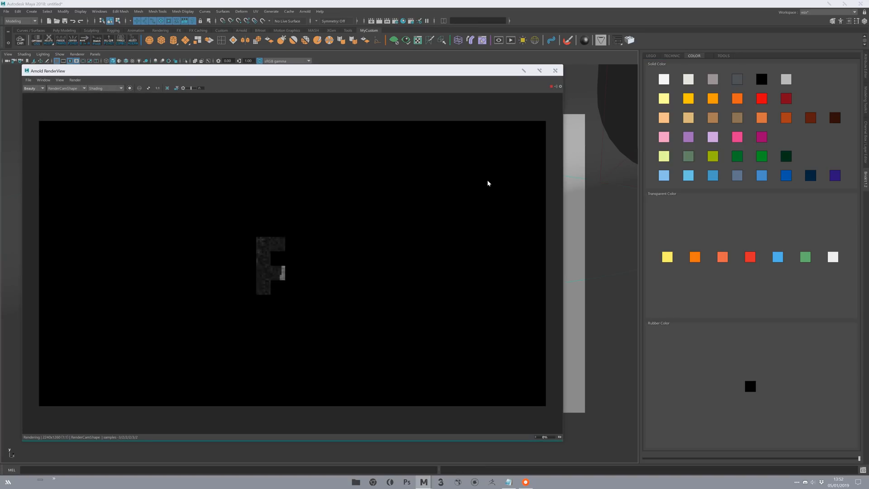
alt+drag(585, 200, 560, 215)
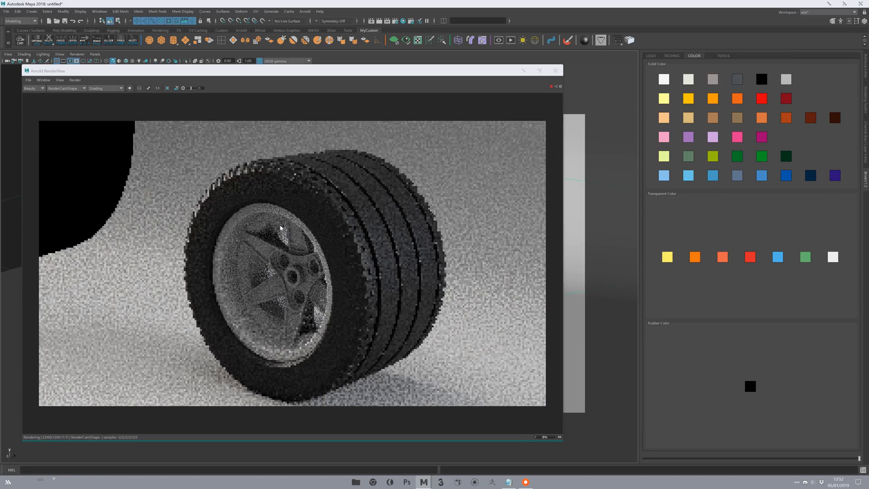
shift+drag(331, 219, 404, 300)
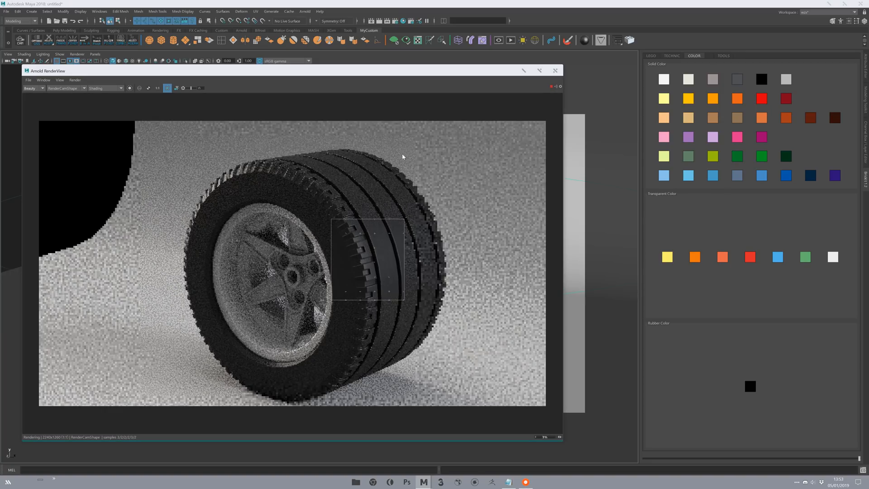
click(556, 71)
Step: Return the viewport to the perspective camera with the empty grid beside the studio backdrop in view
alt+right_drag(476, 170, 310, 237)
alt+drag(310, 237, 521, 226)
scroll(456, 274, up, 4)
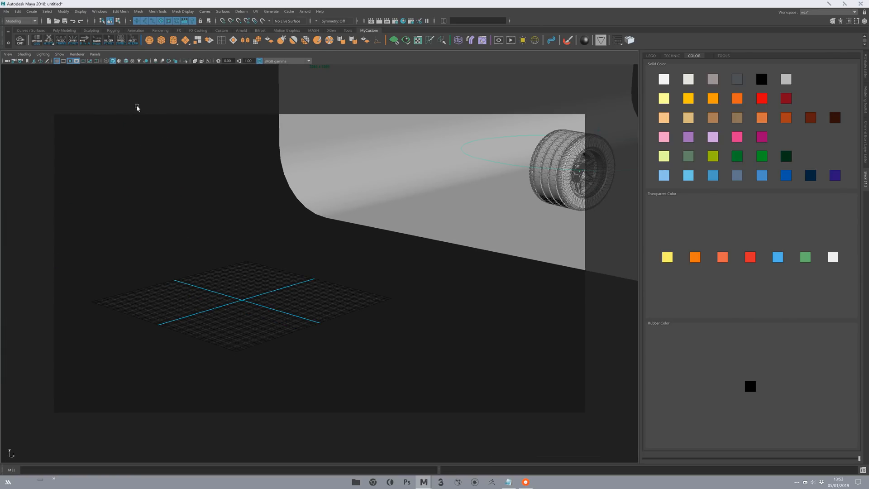
key(c)
click(264, 239)
alt+middle_drag(415, 241, 511, 195)
alt+right_drag(402, 181, 449, 186)
alt+drag(394, 190, 320, 225)
alt+middle_drag(320, 225, 330, 270)
Step: Show the bush parts in the Technic library and widen the library panel
click(672, 55)
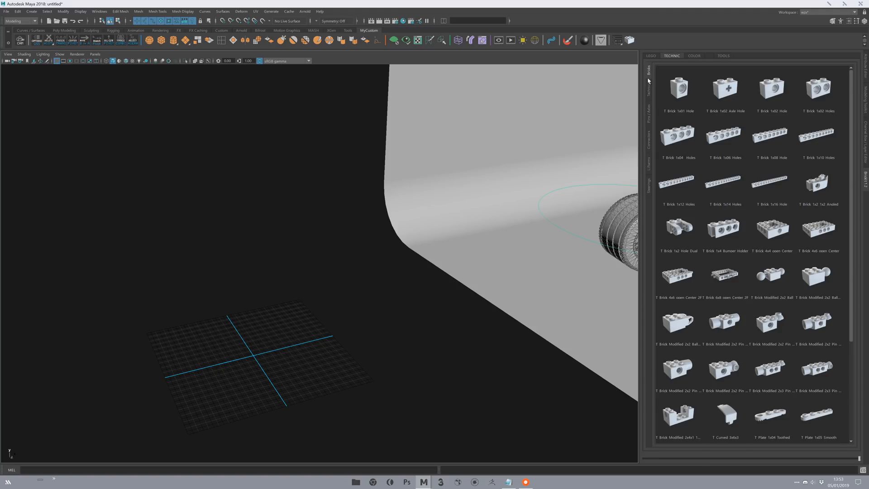
click(648, 94)
drag(639, 100, 582, 111)
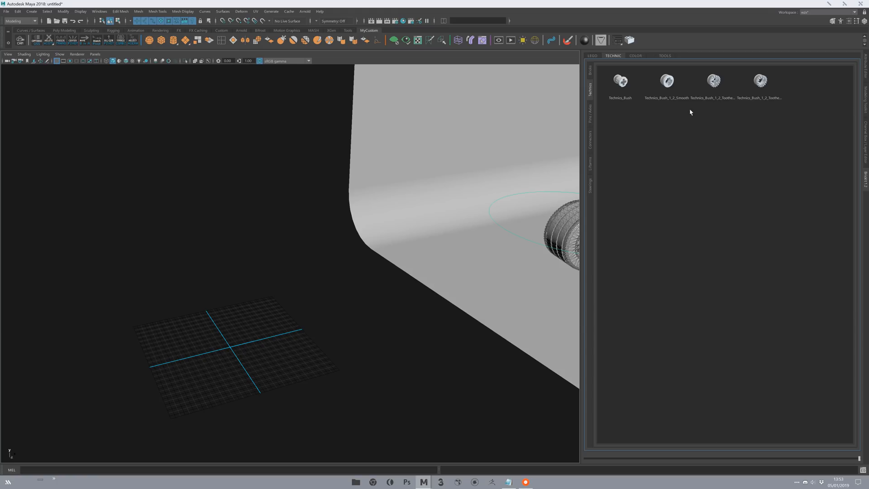
alt+drag(367, 238, 360, 243)
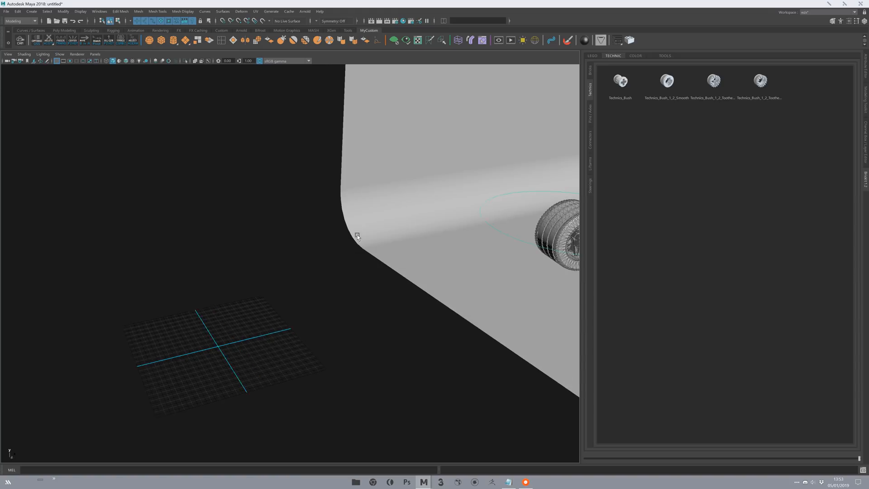
alt+right_drag(360, 242, 388, 245)
Step: Add a Technics_Bush part, raise it above the grid and frame its cross-shaped hole up close
click(625, 92)
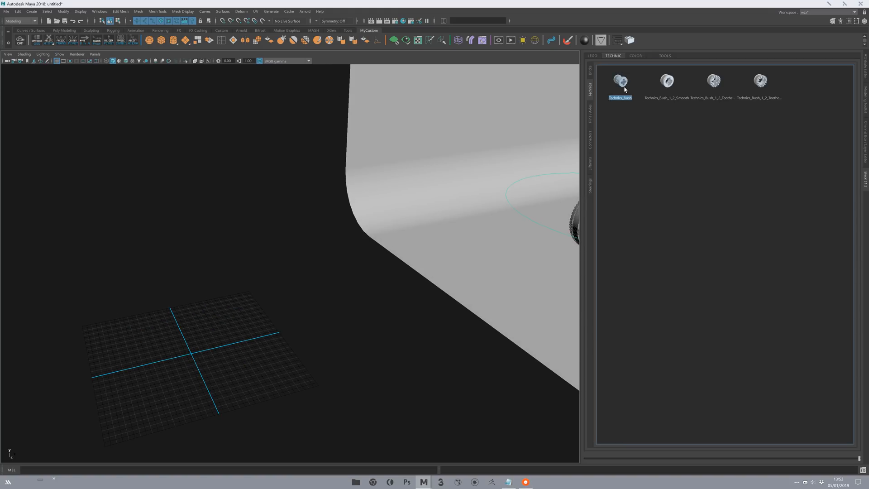
alt+right_drag(344, 246, 393, 295)
middle_drag(388, 278, 389, 242)
key(f)
alt+drag(385, 270, 331, 258)
click(404, 193)
alt+drag(386, 236, 264, 248)
alt+drag(411, 239, 342, 245)
drag(385, 219, 321, 305)
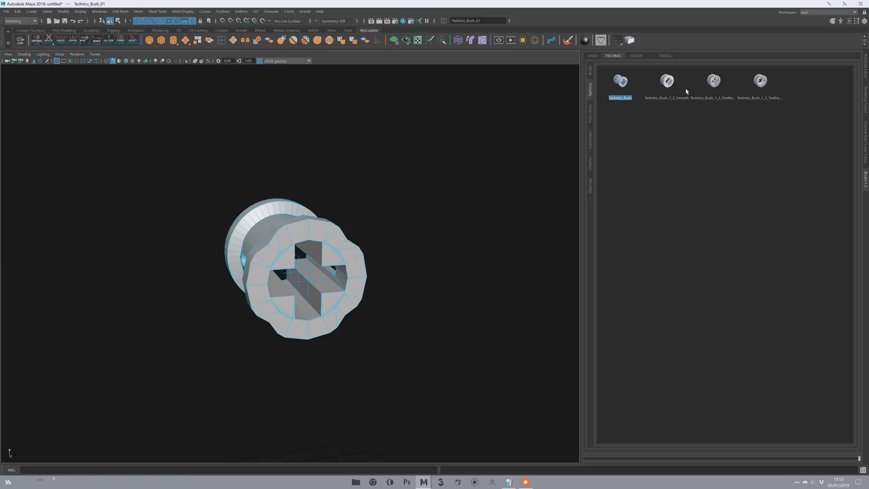
Step: Add the Technics_Bush_1_2_Toothed_Type_I part and raise it above the grid
alt+right_drag(421, 349, 349, 206)
click(431, 232)
alt+drag(457, 152, 521, 147)
click(721, 83)
alt+middle_drag(452, 327, 454, 209)
middle_drag(420, 326, 421, 167)
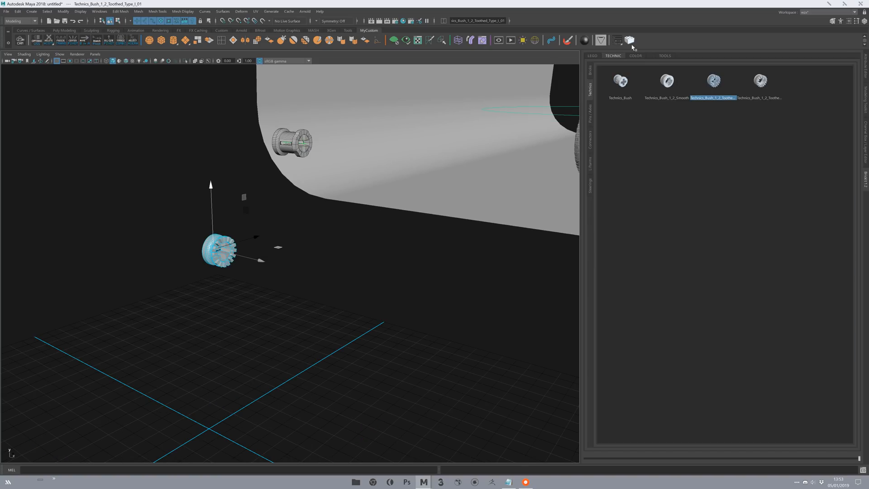
Step: Show the pin and axle parts in the Technic library and add an Axle 02 N part
click(591, 113)
click(627, 88)
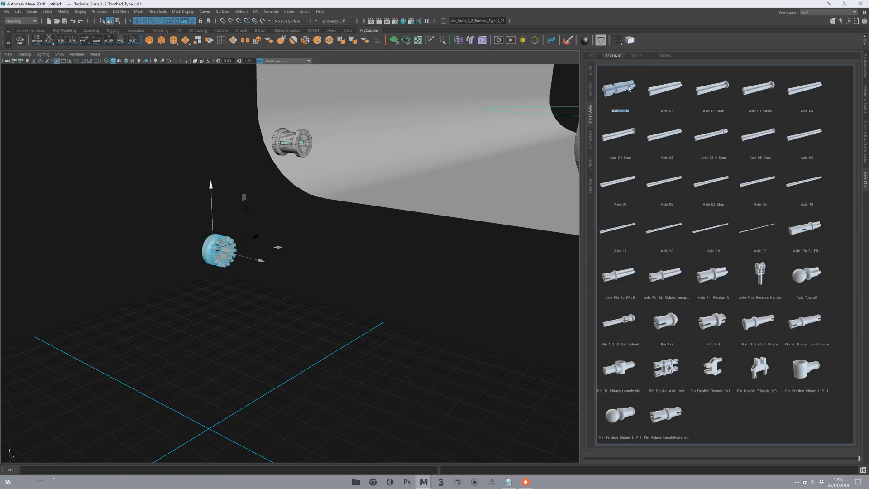
alt+middle_drag(364, 330, 399, 252)
Step: Rotate the toothed bush to line up with the axle and lower it onto the axle's end
click(263, 181)
key(e)
drag(266, 183, 242, 187)
key(w)
alt+middle_drag(255, 231, 290, 228)
scroll(289, 224, up, 2)
drag(278, 162, 295, 364)
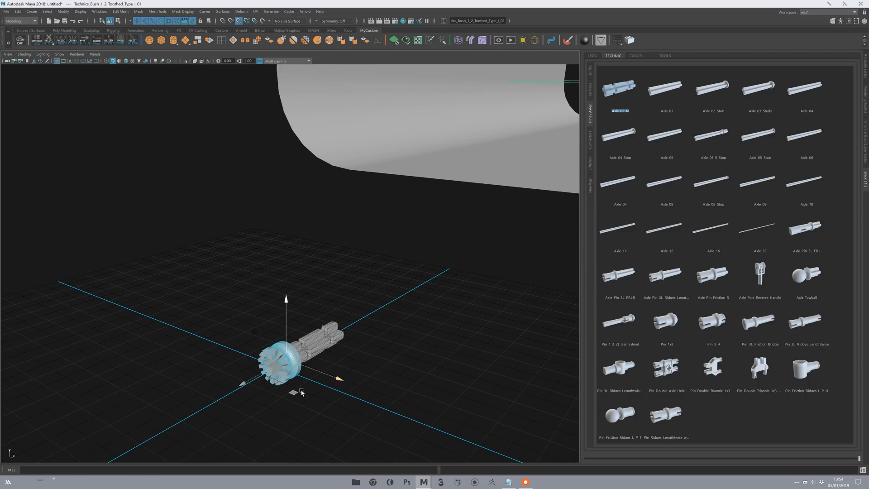
Step: Frame the toothed bush and snap it into place along the axle's end
key(f)
mouse_move(340, 391)
alt+mouse_down()
mouse_move(354, 385)
mouse_move(327, 389)
alt+mouse_up()
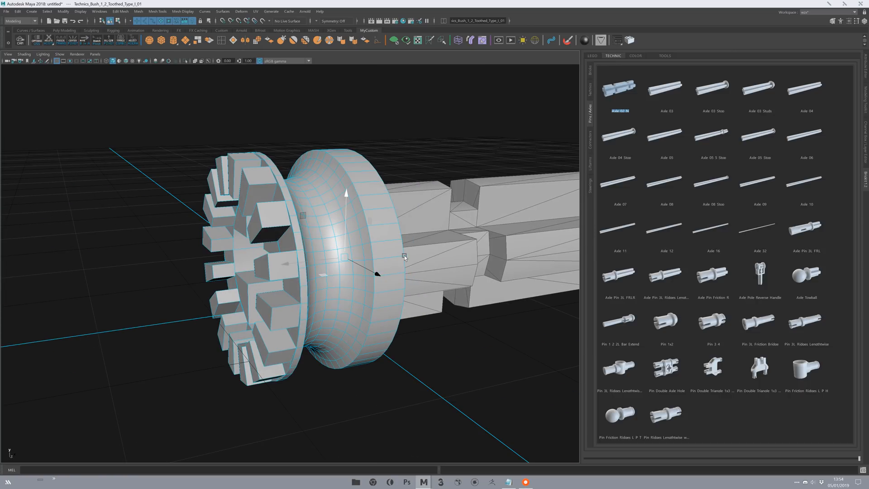
key(v)
middle_drag(408, 251, 415, 251)
alt+drag(416, 252, 330, 281)
Step: Duplicate the toothed bush, slide the copy to the opposite end of the axle and deselect it
key(shift+d)
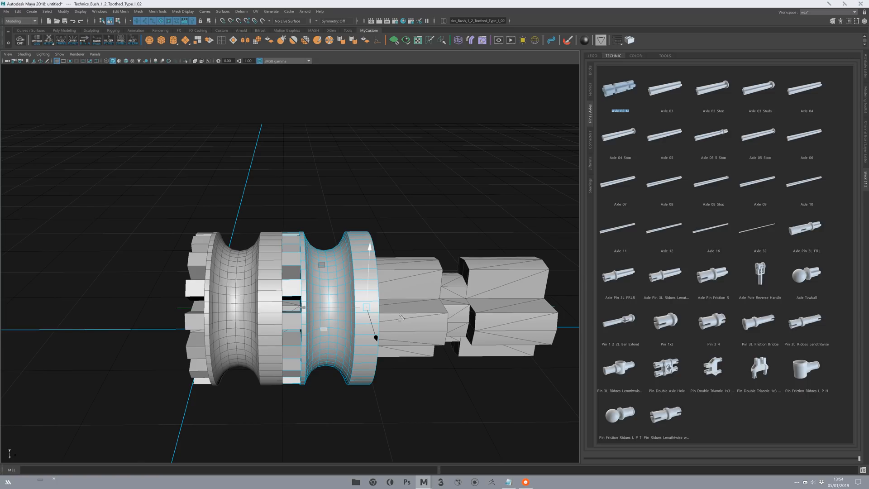
alt+drag(403, 319, 446, 324)
scroll(407, 307, down, 3)
drag(360, 277, 461, 260)
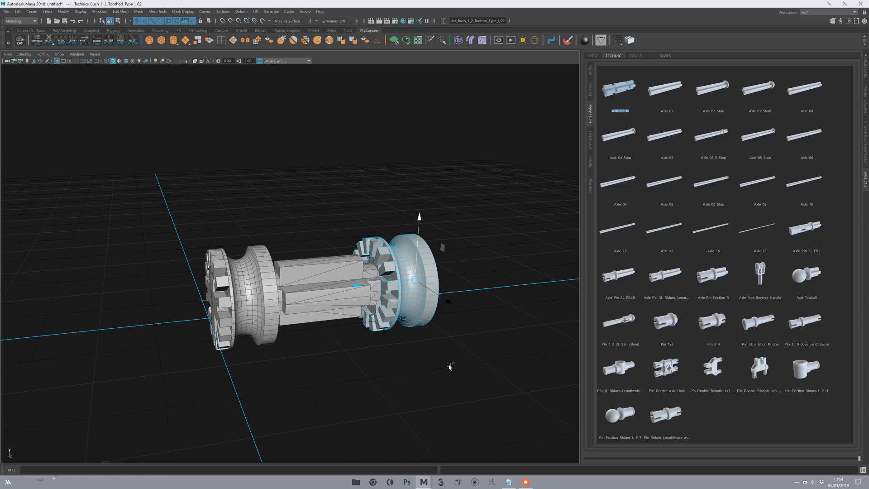
click(454, 362)
scroll(342, 205, down, 8)
scroll(342, 204, down, 5)
Step: Examine the 76023_Tumbler_004 vehicle model from several angles
alt+middle_drag(355, 195, 296, 240)
alt+right_drag(391, 297, 253, 247)
alt+middle_drag(337, 199, 311, 250)
mouse_move(310, 248)
alt+mouse_down()
mouse_move(319, 251)
mouse_move(318, 239)
mouse_move(316, 247)
alt+mouse_up()
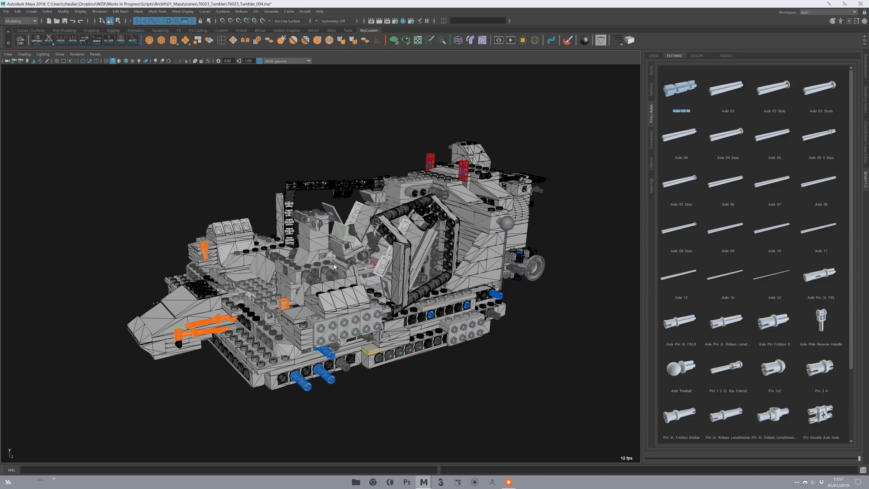
alt+drag(417, 270, 411, 305)
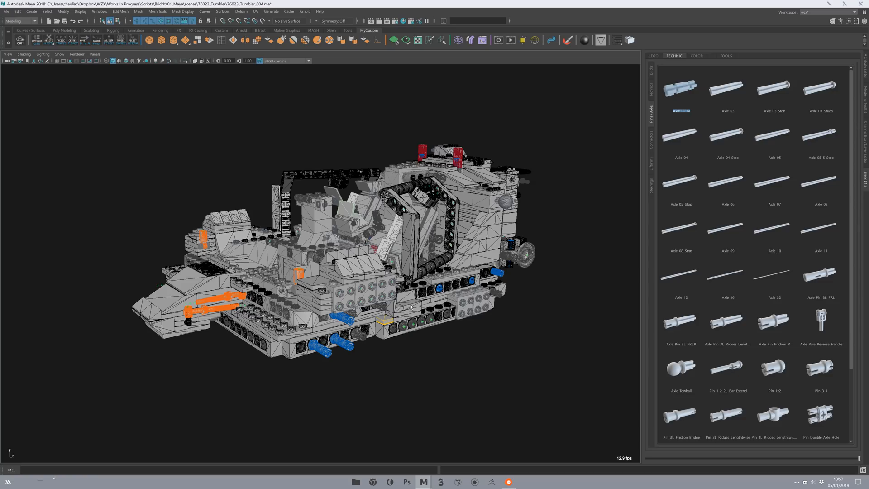
alt+drag(411, 306, 415, 247)
alt+middle_drag(494, 353, 501, 373)
alt+middle_drag(513, 317, 524, 329)
alt+drag(524, 329, 533, 403)
alt+middle_drag(534, 353, 519, 327)
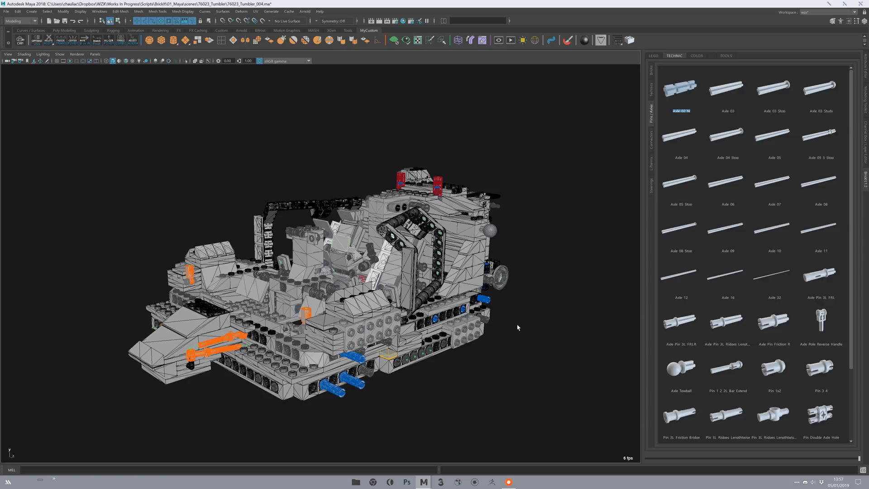
alt+drag(469, 253, 409, 338)
alt+middle_drag(409, 337, 399, 319)
alt+drag(398, 318, 388, 286)
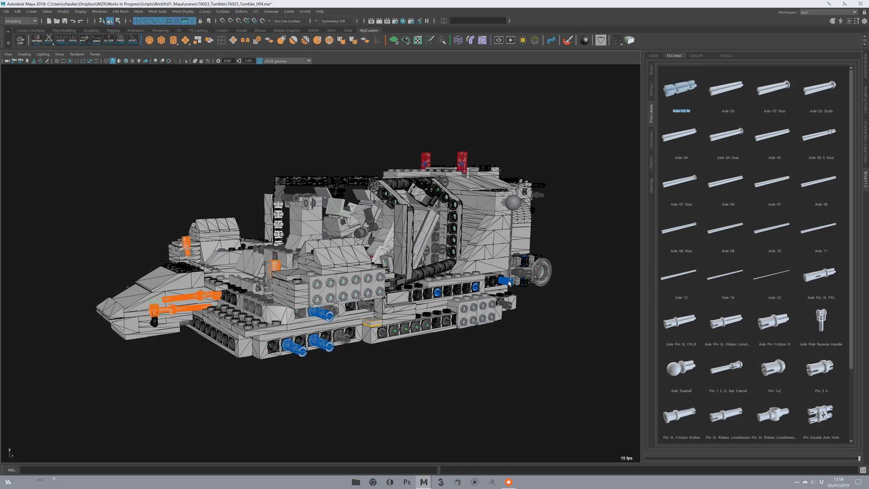
Step: Examine the Tumbler's cockpit parts up close and return to a view of the whole vehicle
alt+drag(562, 256, 409, 389)
alt+right_drag(409, 389, 503, 367)
alt+drag(502, 367, 494, 353)
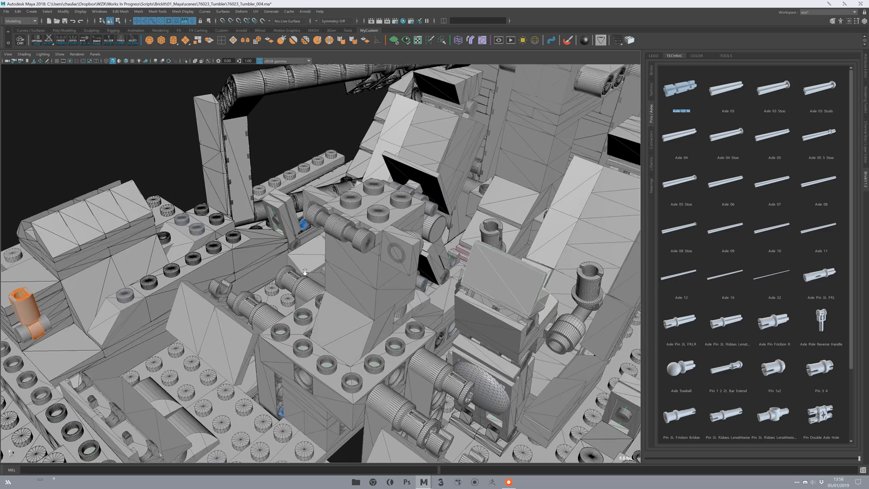
alt+right_drag(493, 353, 414, 317)
alt+drag(414, 317, 406, 339)
alt+right_drag(405, 340, 410, 335)
alt+drag(410, 335, 418, 327)
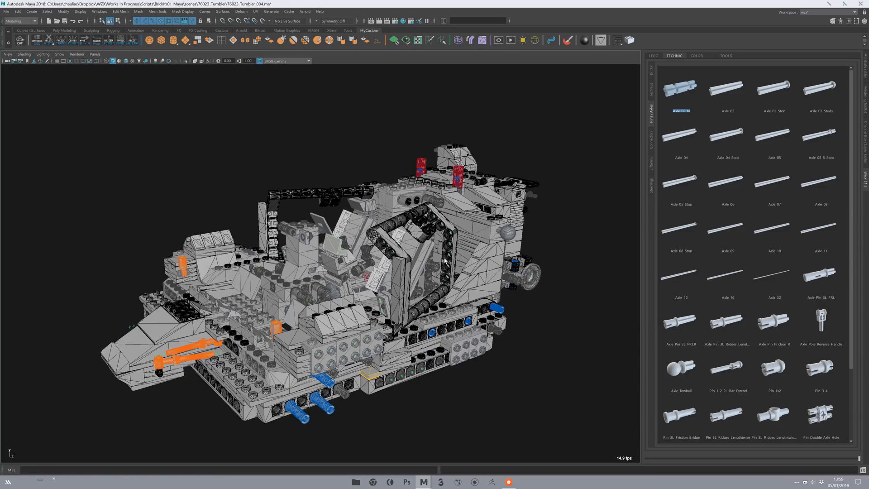
alt+drag(407, 211, 355, 267)
scroll(383, 255, down, 2)
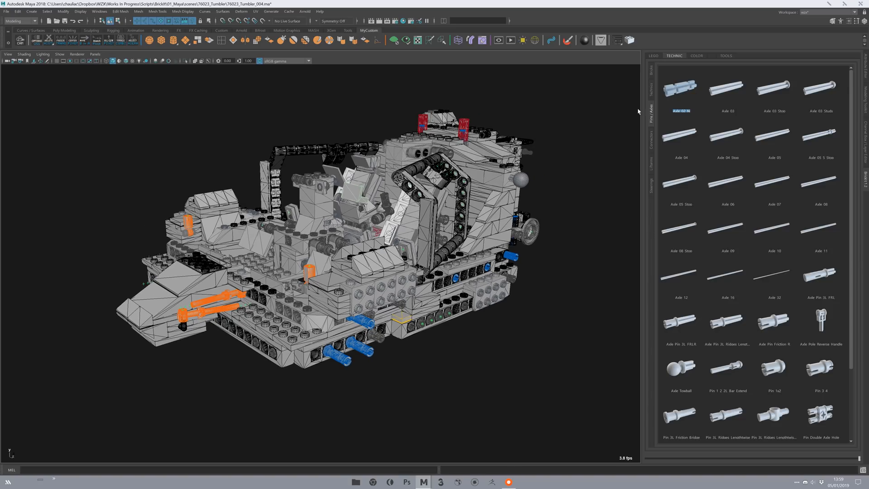
Step: Show the BrickIt tools, select the front half of the Tumbler in side view and switch it to bounding-box display
click(727, 56)
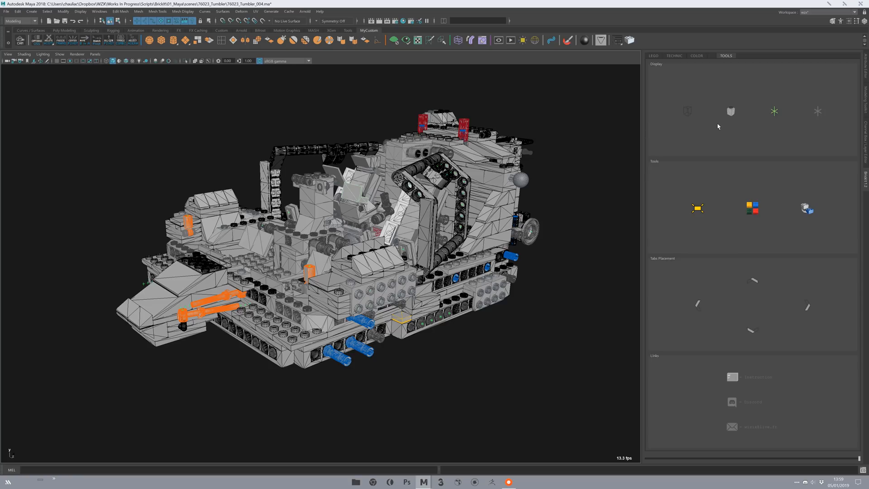
alt+drag(236, 309, 321, 237)
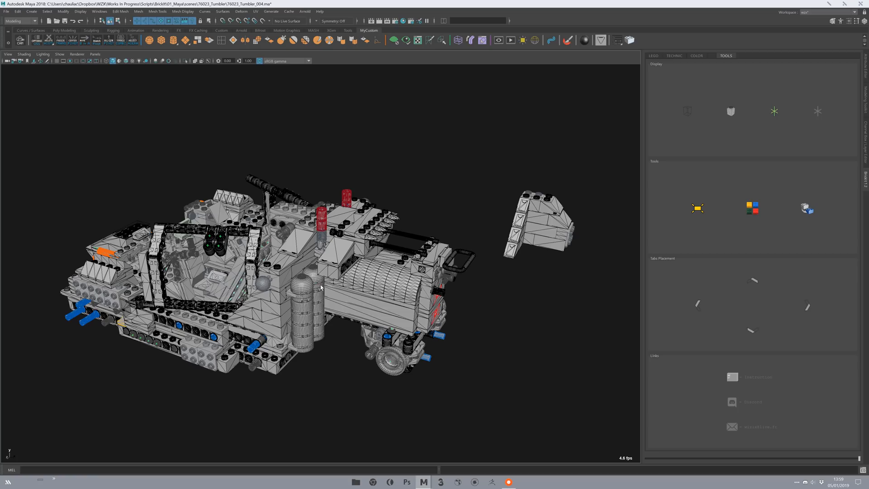
alt+drag(468, 256, 115, 269)
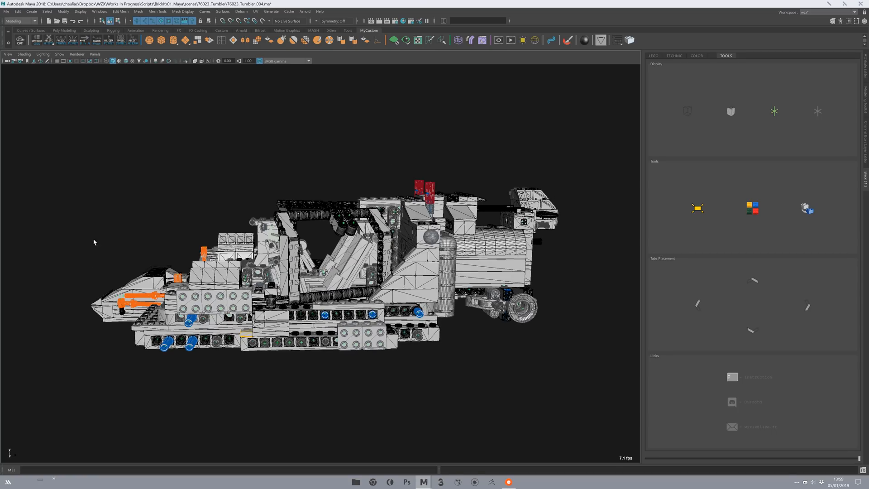
alt+drag(165, 306, 99, 201)
drag(58, 134, 361, 379)
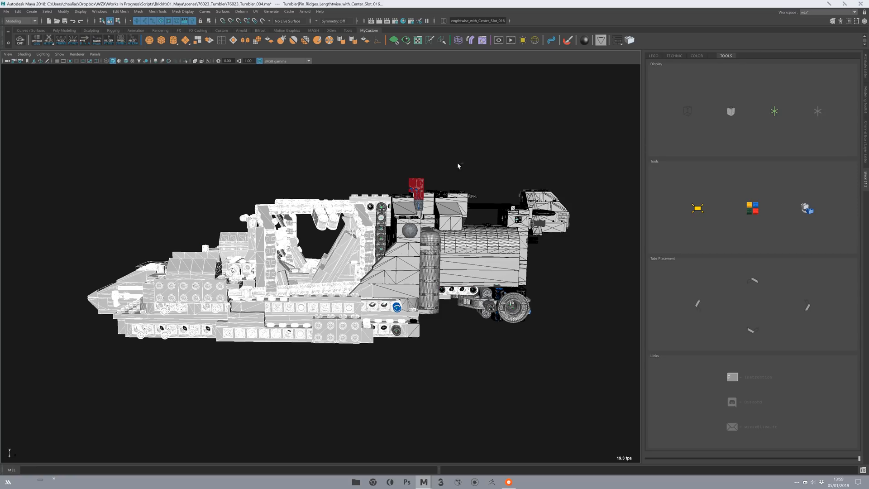
alt+drag(466, 357, 528, 358)
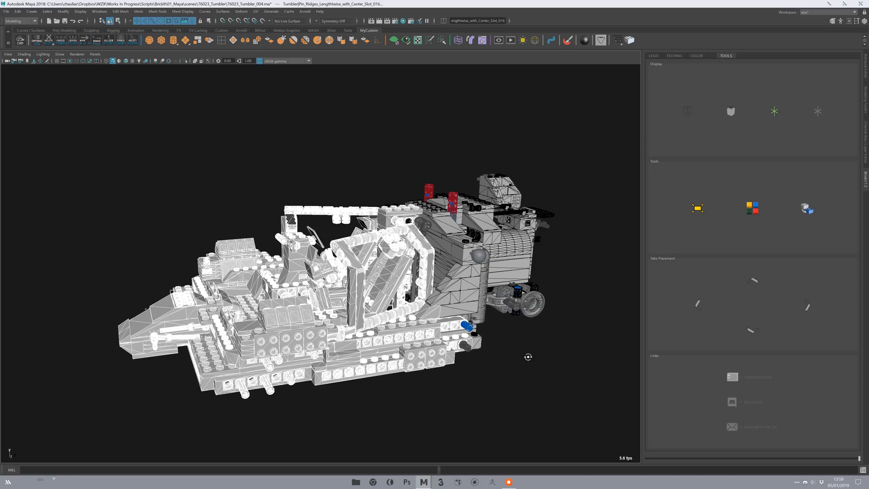
click(687, 111)
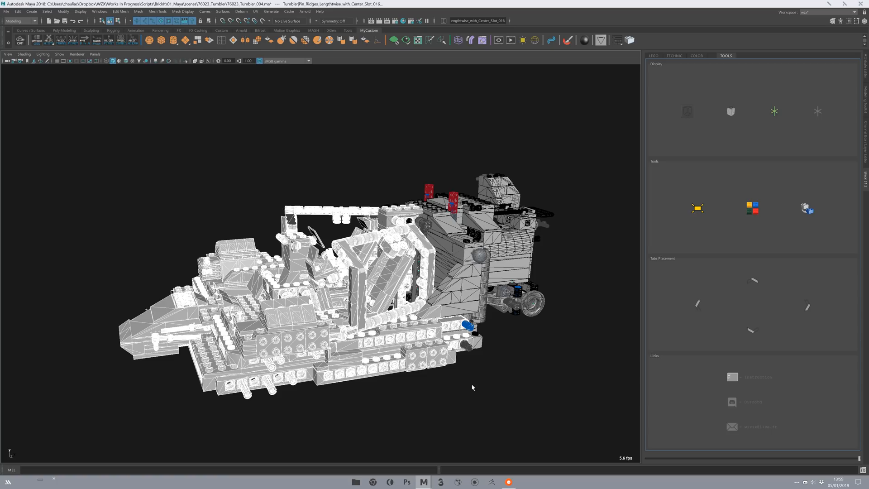
Step: Examine the Tumbler's bounding-box front half next to its shaded rear section from several angles
mouse_move(404, 241)
alt+middle_down()
mouse_move(366, 242)
mouse_move(383, 193)
mouse_move(415, 221)
mouse_move(389, 244)
alt+middle_up()
alt+drag(390, 244, 408, 247)
alt+drag(624, 464, 587, 413)
alt+drag(620, 459, 400, 337)
alt+right_drag(400, 337, 408, 349)
alt+drag(408, 349, 384, 333)
alt+drag(316, 311, 424, 258)
alt+drag(320, 271, 432, 260)
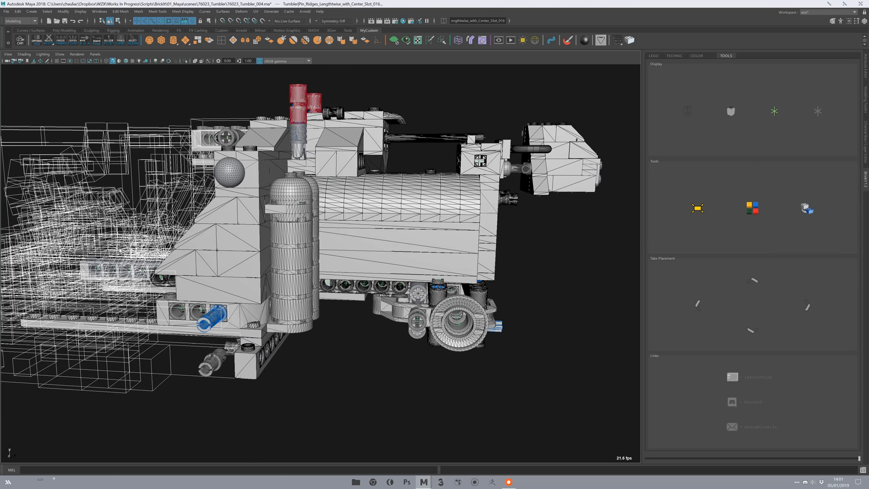
Step: Examine the green locators in the pin holes and the wheel hub beneath the rear body up close
alt+drag(344, 240, 312, 215)
alt+middle_drag(312, 215, 313, 246)
mouse_move(314, 247)
alt+right_down()
mouse_move(380, 271)
mouse_move(312, 253)
alt+right_up()
alt+drag(312, 253, 347, 259)
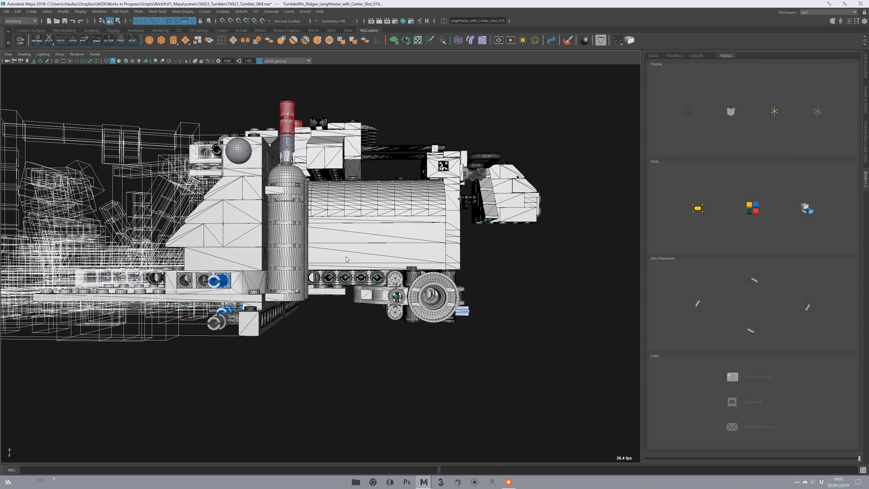
alt+right_drag(290, 235, 373, 258)
alt+middle_drag(373, 259, 244, 222)
alt+right_drag(313, 281, 364, 300)
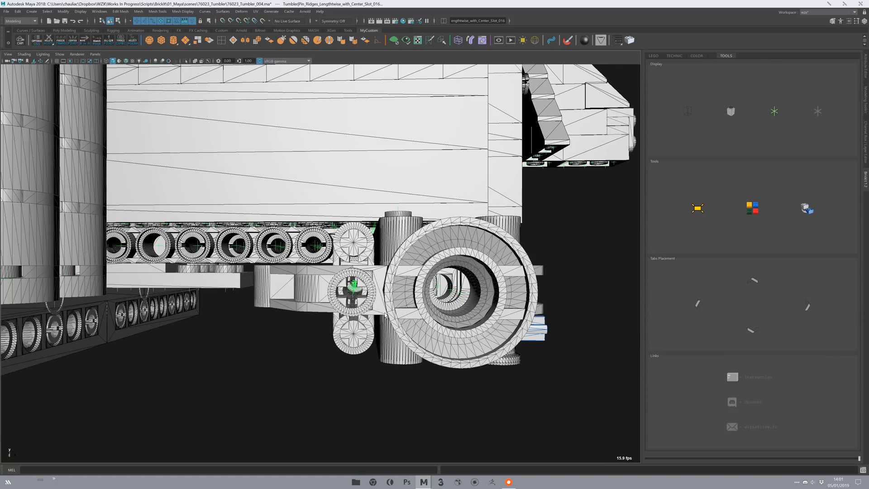
alt+drag(356, 297, 362, 311)
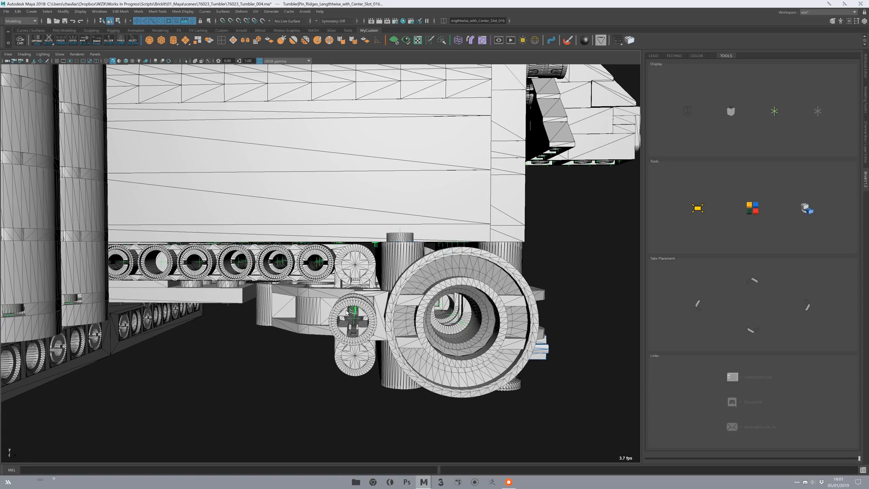
alt+right_drag(432, 234, 319, 239)
alt+middle_drag(330, 249, 370, 270)
alt+drag(387, 239, 374, 245)
alt+drag(252, 300, 250, 285)
alt+middle_drag(249, 277, 271, 298)
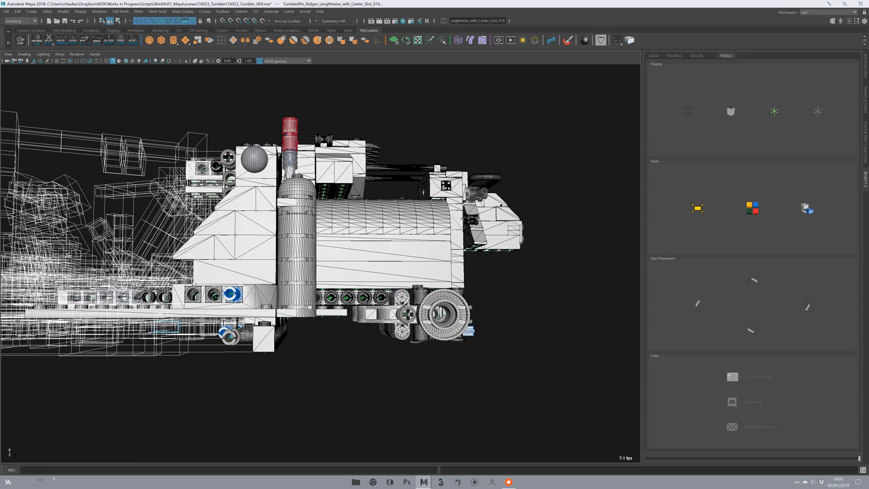
alt+drag(329, 290, 318, 290)
alt+middle_drag(335, 291, 318, 297)
alt+right_drag(319, 298, 311, 268)
alt+drag(332, 287, 343, 297)
Step: Select the Tumbler's lower rear parts around the wheel hub and hide their green locators
drag(463, 274, 319, 353)
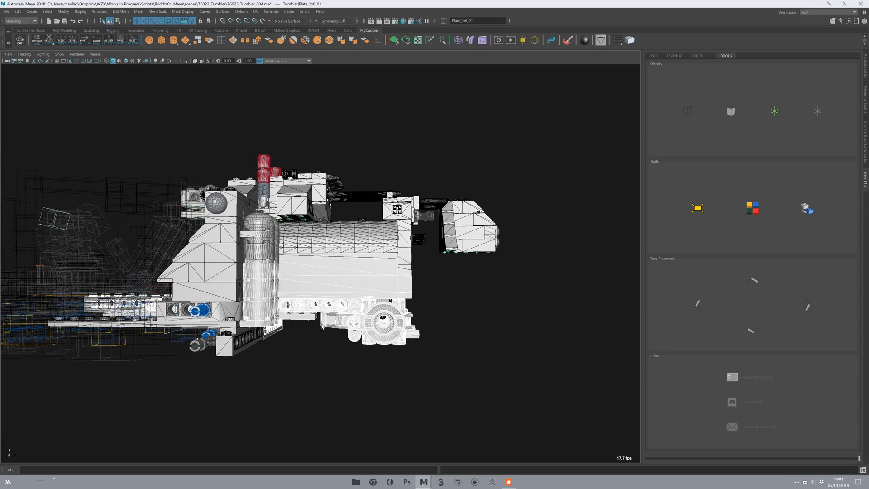
scroll(313, 338, up, 3)
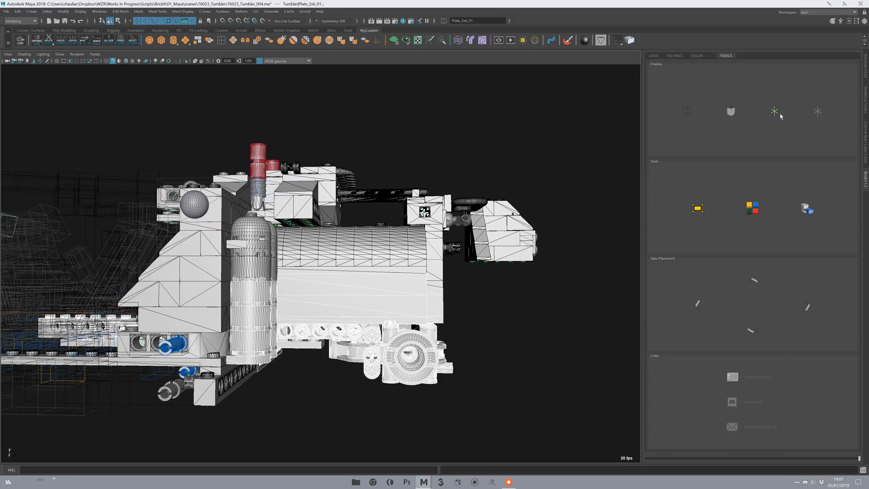
click(817, 115)
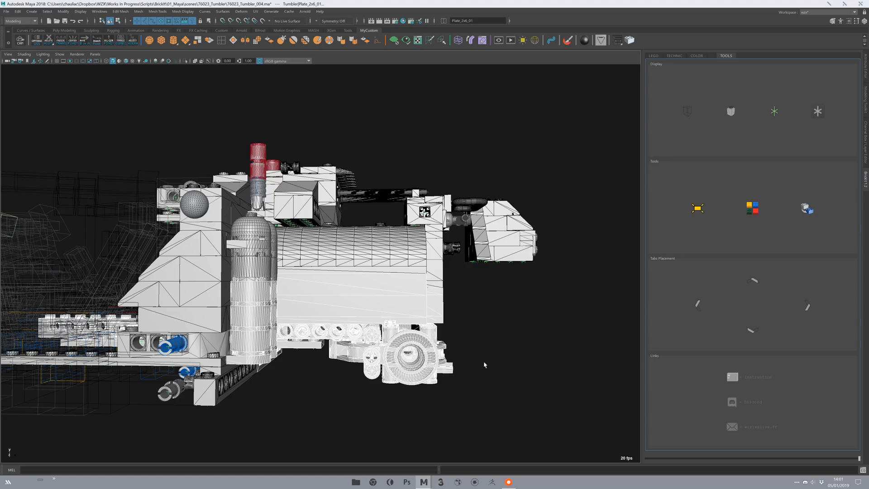
Step: Examine the rear beam's pin holes up close, then deselect the parts and view the whole rear section
alt+middle_drag(464, 408, 467, 354)
scroll(411, 320, up, 10)
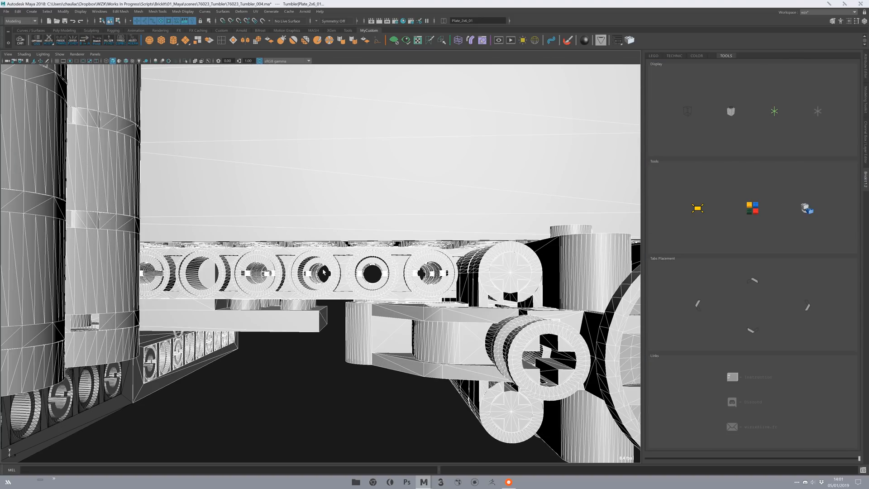
scroll(326, 292, up, 4)
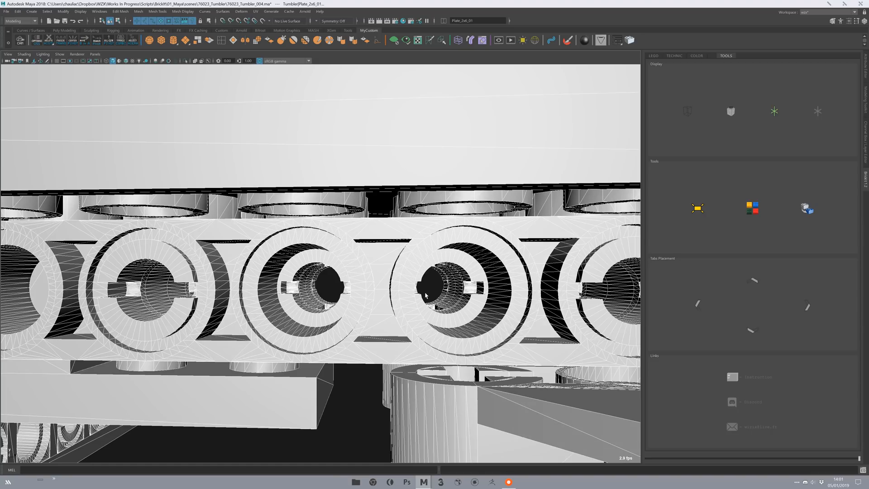
scroll(408, 308, down, 15)
click(424, 325)
scroll(362, 319, up, 5)
alt+right_drag(387, 323, 311, 271)
alt+drag(310, 272, 397, 308)
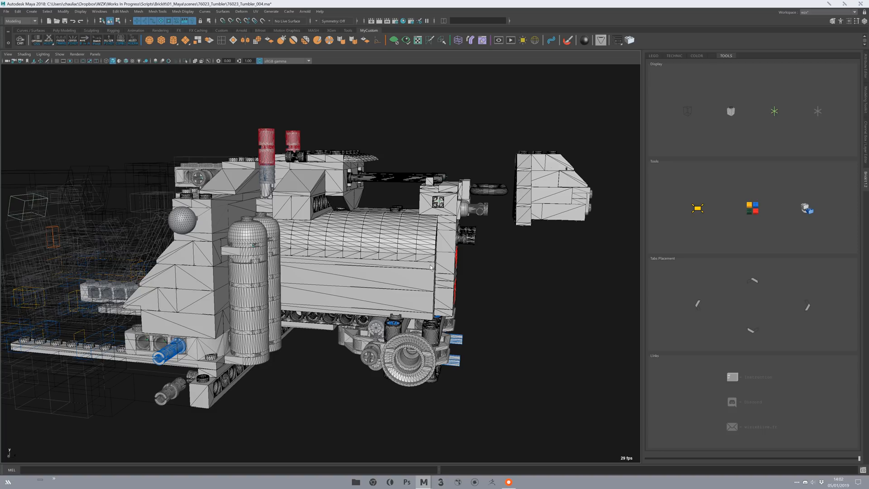
Step: Select a pin in the beam beneath the rear body, turn its green locators back on and deselect it
alt+drag(451, 222, 537, 263)
alt+middle_drag(471, 351, 439, 309)
scroll(438, 309, up, 5)
alt+middle_drag(389, 262, 386, 279)
scroll(387, 279, up, 5)
click(404, 274)
click(382, 388)
scroll(386, 277, down, 3)
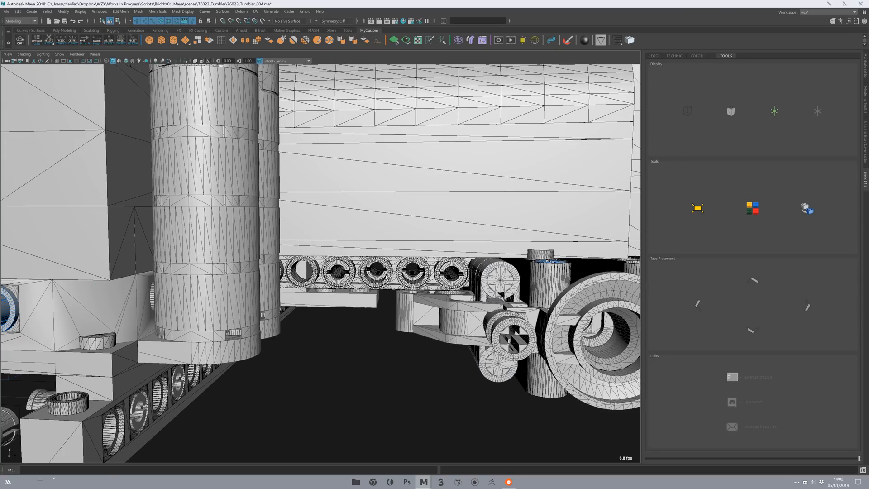
click(443, 284)
click(775, 114)
scroll(375, 292, up, 3)
scroll(375, 292, down, 6)
click(427, 417)
scroll(426, 417, down, 5)
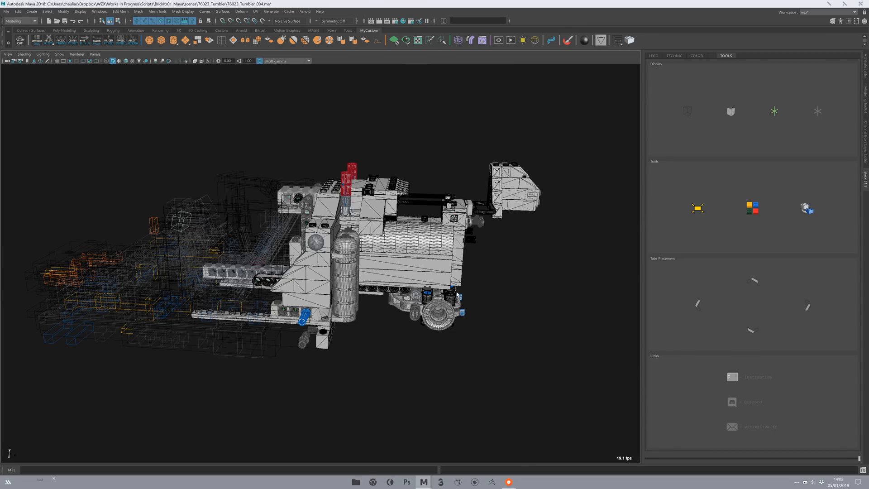
Step: Hide the Bar_1x4x2_01 handle at the Tumbler's rear and show it again with its selection kept
alt+drag(465, 226, 343, 276)
scroll(341, 278, up, 6)
alt+middle_drag(341, 277, 345, 296)
scroll(293, 290, up, 5)
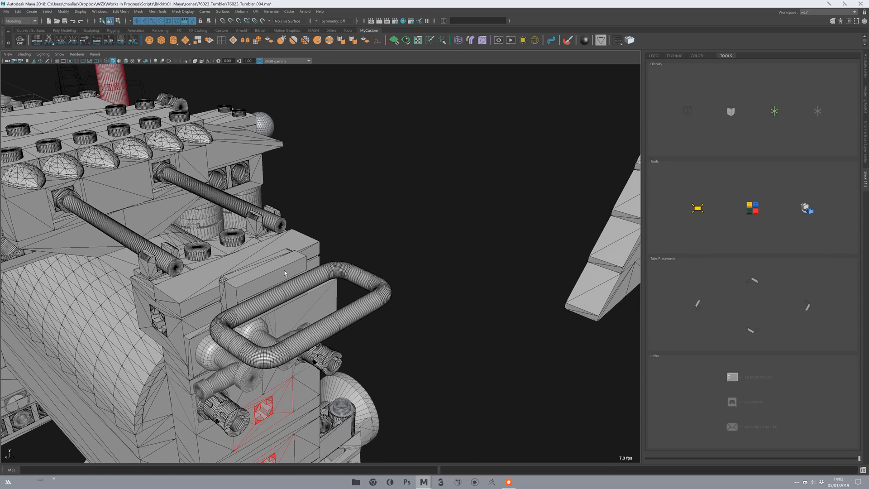
click(286, 270)
key(h)
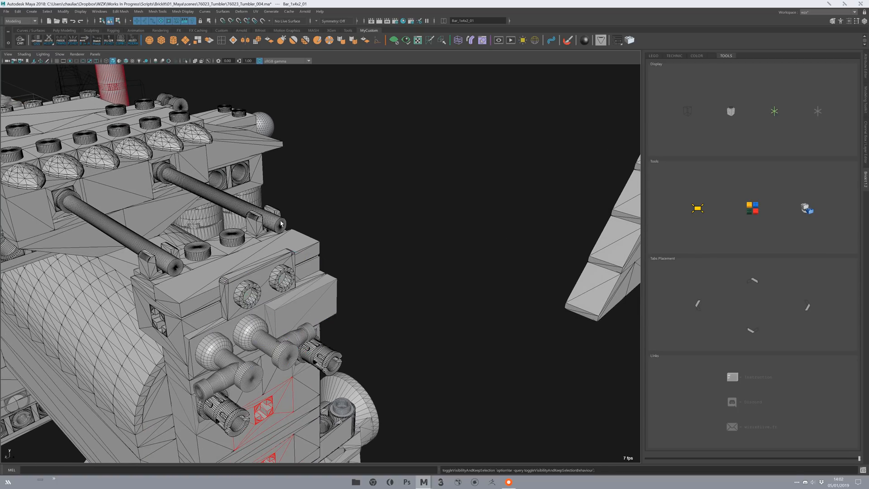
scroll(302, 238, up, 6)
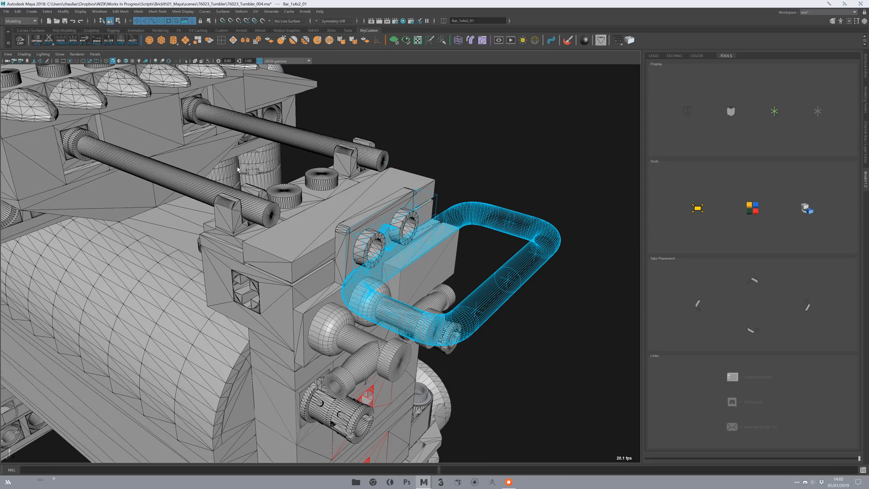
Step: Look over the show and hide commands, view the Tumbler's rear handle from several angles and deselect it
click(81, 11)
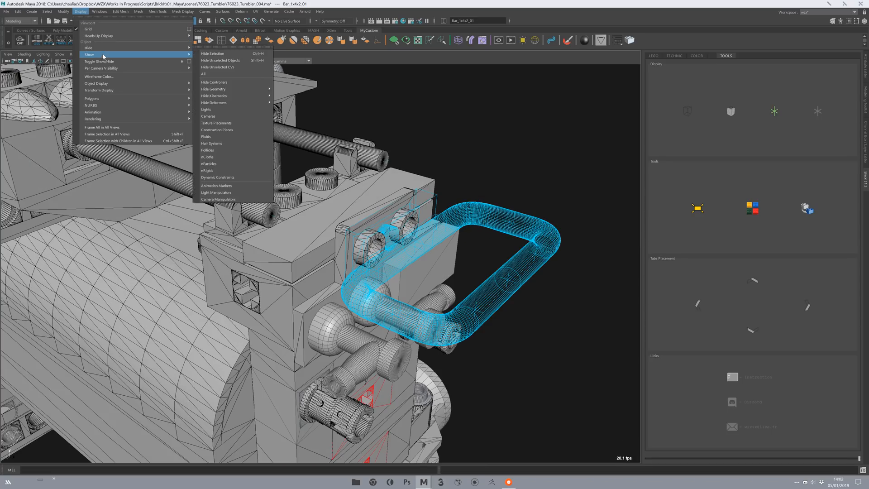
click(189, 134)
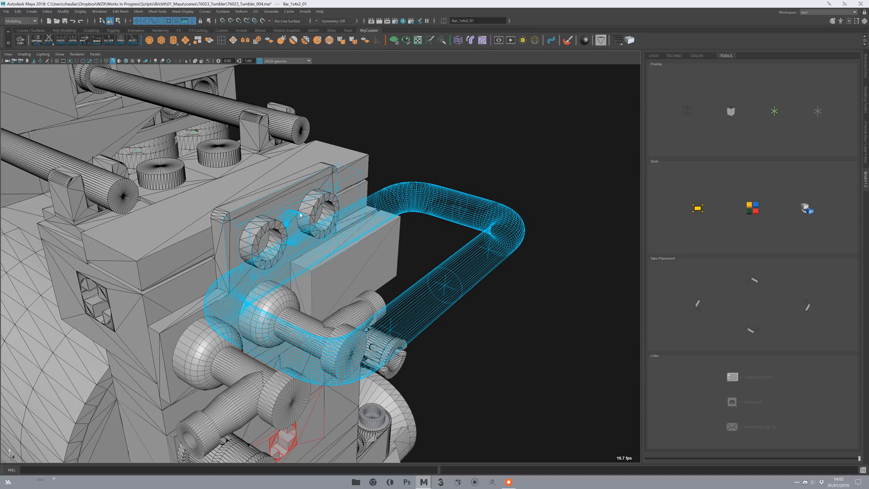
scroll(406, 240, down, 2)
alt+drag(409, 237, 456, 238)
scroll(457, 246, up, 2)
scroll(403, 245, down, 4)
scroll(400, 246, down, 1)
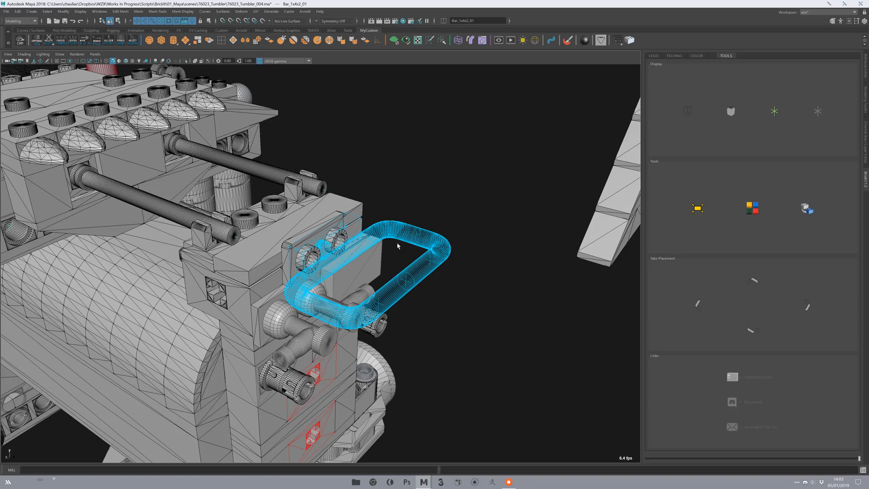
scroll(502, 255, down, 3)
alt+drag(481, 257, 465, 186)
click(465, 186)
key(ctrl+z)
alt+drag(446, 248, 423, 276)
scroll(423, 277, up, 3)
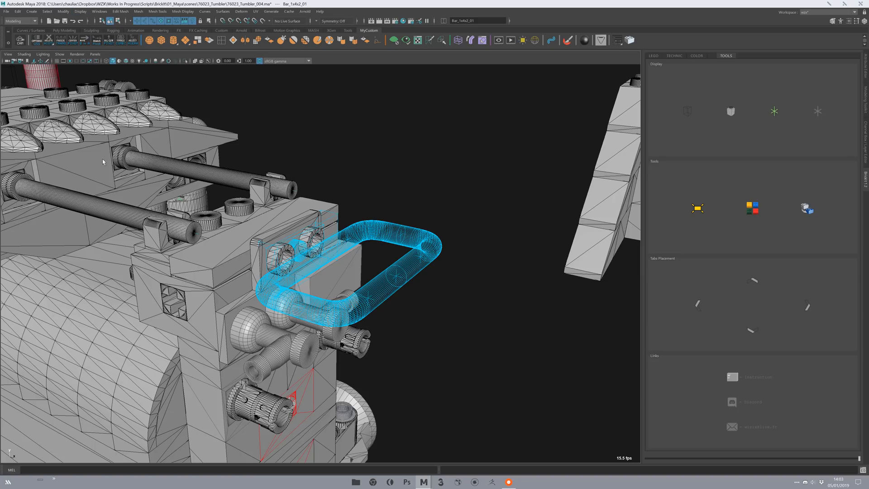
click(463, 303)
Step: View the Tumbler's whole rear section together with the separate slope-brick assembly behind it
alt+drag(489, 307, 381, 290)
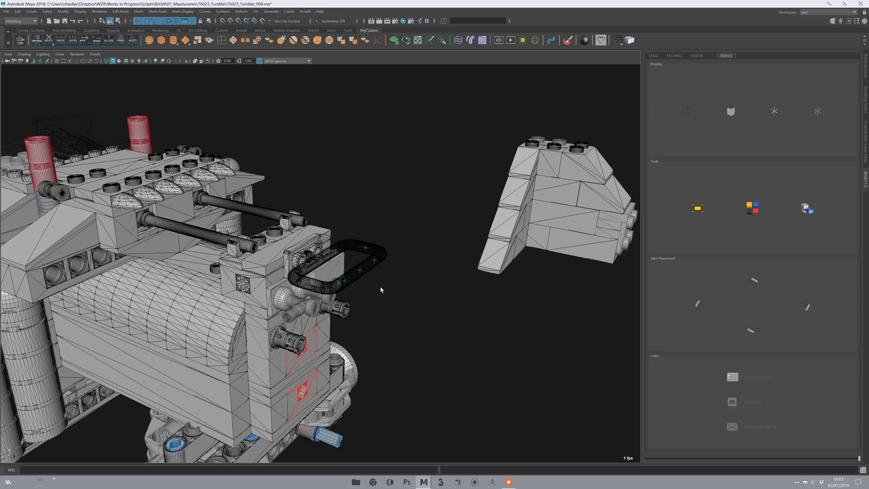
alt+right_drag(536, 312, 361, 308)
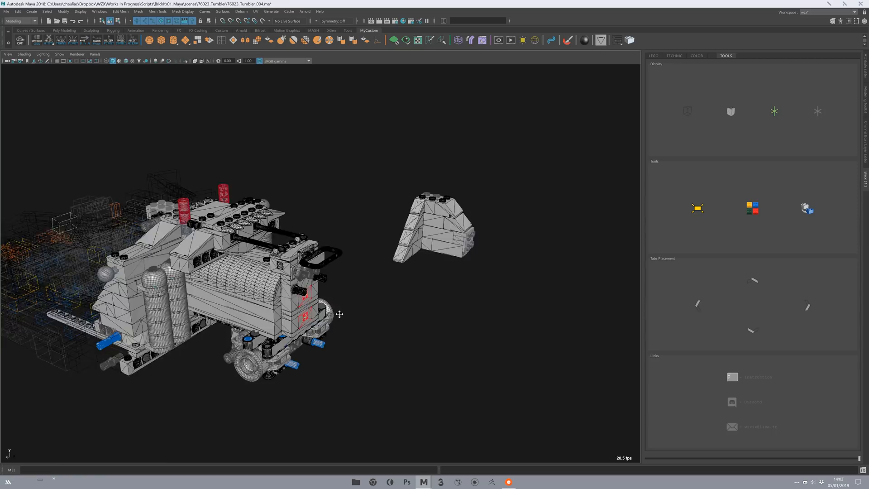
alt+middle_drag(397, 293, 334, 316)
alt+right_drag(335, 317, 379, 271)
alt+middle_drag(377, 347, 347, 360)
click(343, 359)
alt+drag(322, 362, 239, 329)
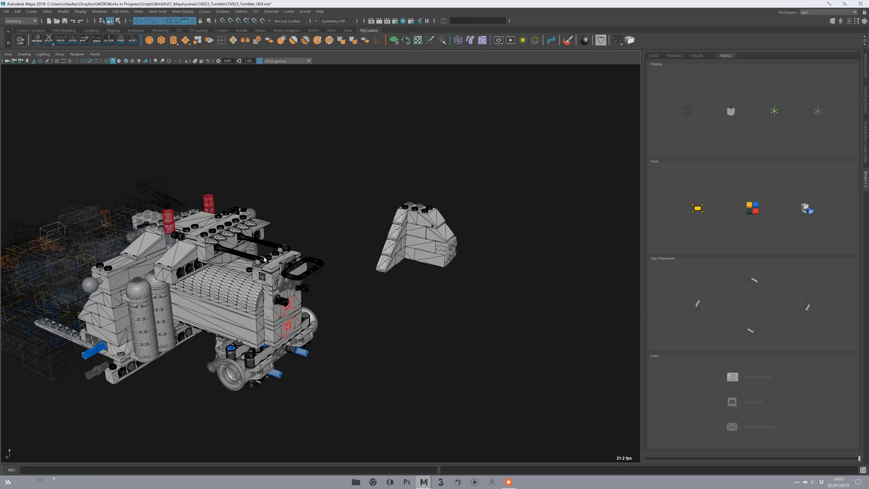
alt+drag(319, 269, 244, 320)
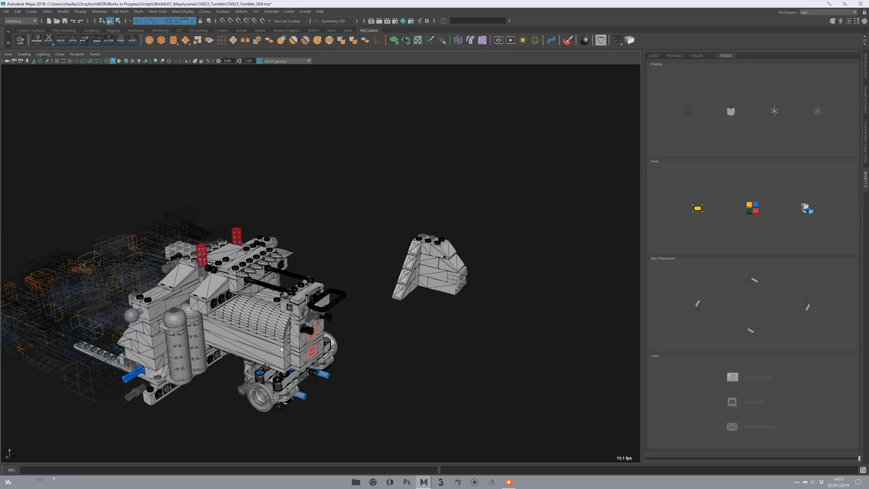
alt+middle_drag(378, 329, 327, 319)
scroll(268, 337, up, 6)
scroll(271, 277, down, 4)
drag(220, 227, 386, 381)
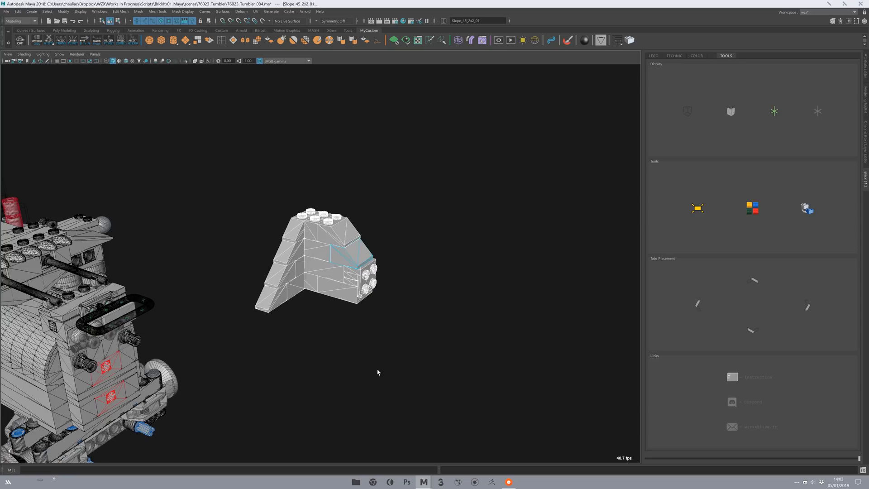
alt+middle_drag(386, 381, 408, 339)
scroll(407, 338, down, 4)
alt+drag(401, 317, 342, 296)
click(353, 265)
alt+drag(353, 266, 384, 275)
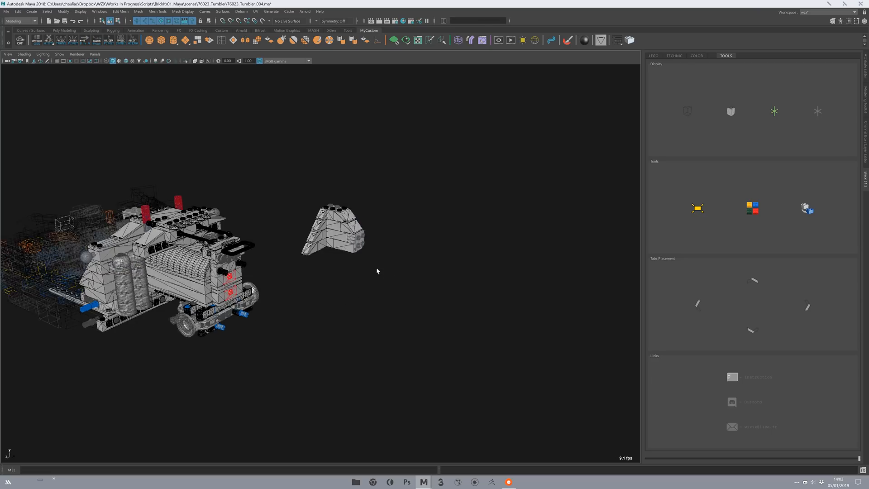
scroll(384, 274, up, 3)
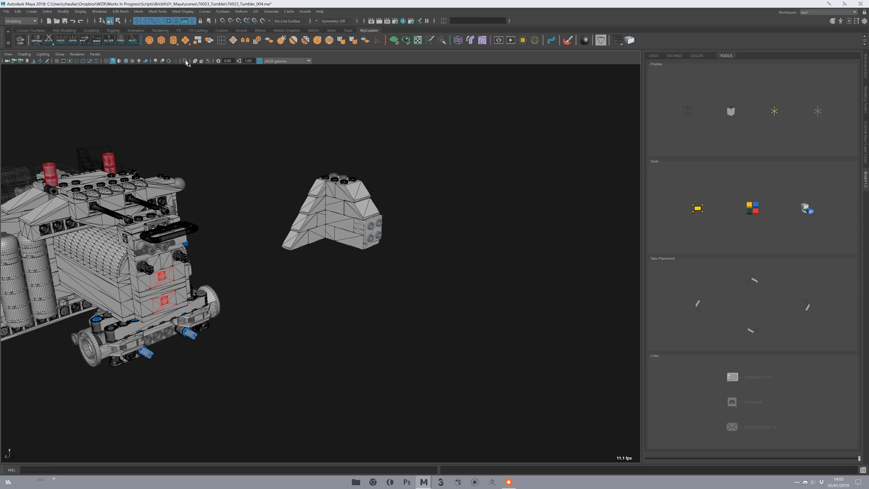
alt+middle_drag(273, 185, 277, 222)
scroll(277, 221, up, 2)
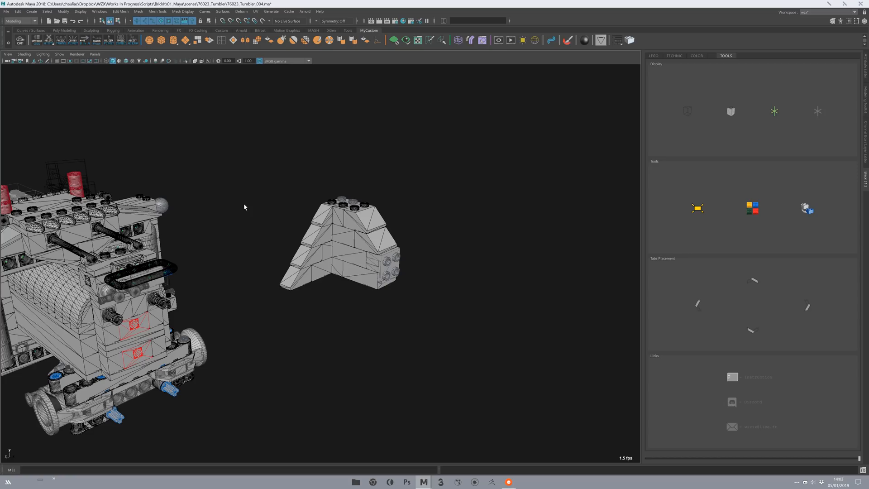
Step: Show the viewport grid, select the whole detached slope-brick assembly and isolate it in the view
click(57, 61)
alt+middle_drag(272, 265, 290, 220)
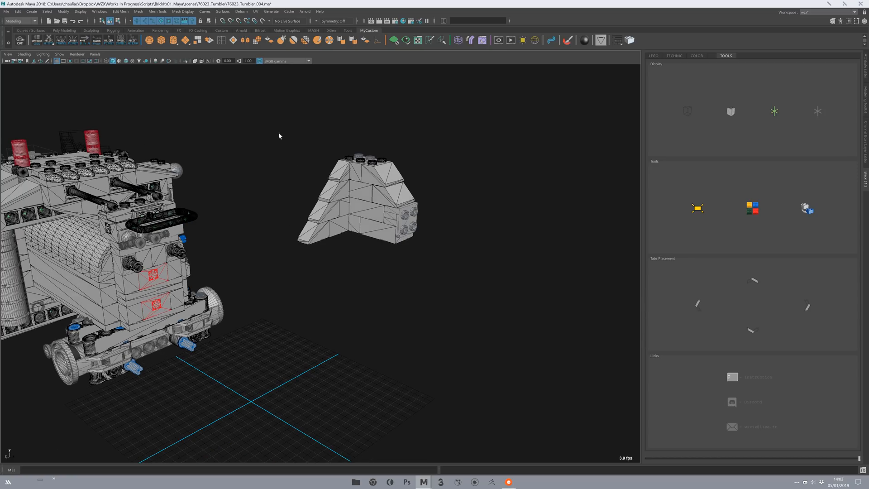
drag(284, 147, 474, 321)
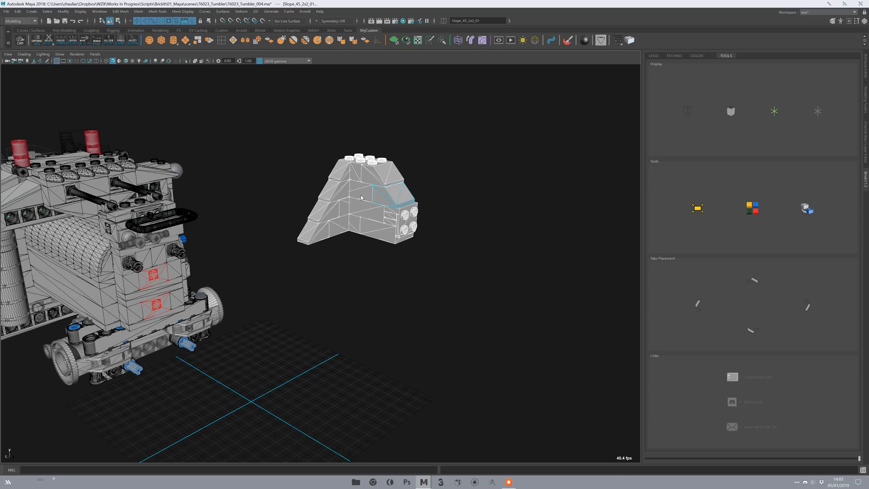
click(185, 61)
Step: Deselect the isolated slope-brick assembly and examine it above the grid from different distances
alt+middle_drag(242, 208, 291, 151)
alt+middle_drag(204, 107, 221, 146)
alt+middle_drag(246, 334, 212, 341)
alt+right_drag(212, 341, 339, 382)
click(339, 382)
alt+middle_drag(355, 331, 372, 275)
alt+right_drag(372, 275, 324, 281)
alt+drag(324, 281, 322, 305)
alt+right_drag(287, 204, 255, 275)
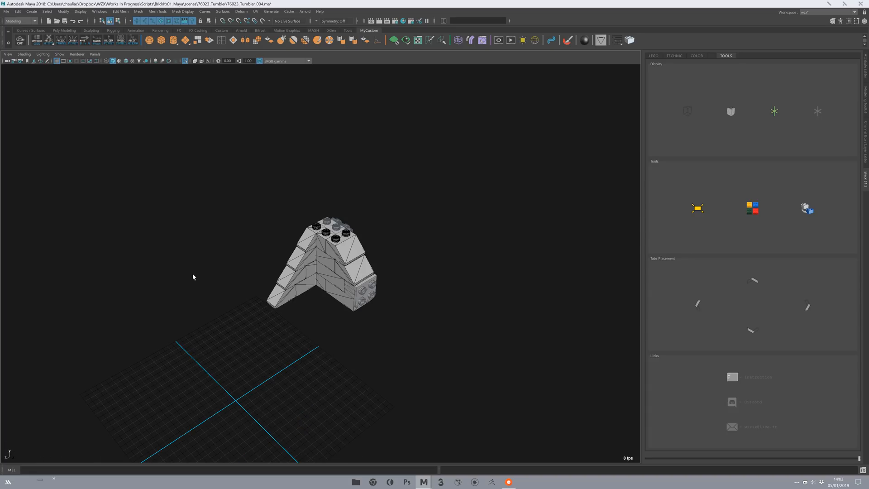
alt+right_drag(334, 185, 296, 258)
alt+middle_drag(366, 337, 393, 292)
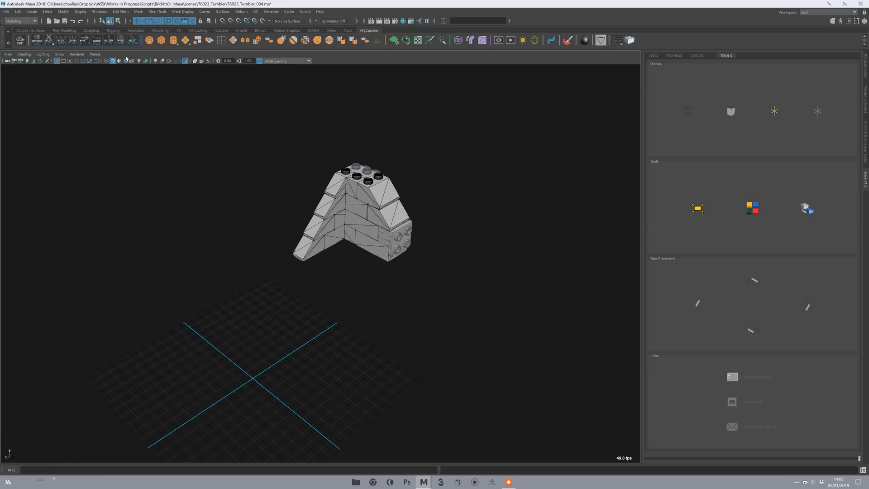
Step: Check the Auto Load New Objects option for isolated views and add a Tire 21x9 R from the LEGO library
click(60, 54)
mouse_move(88, 69)
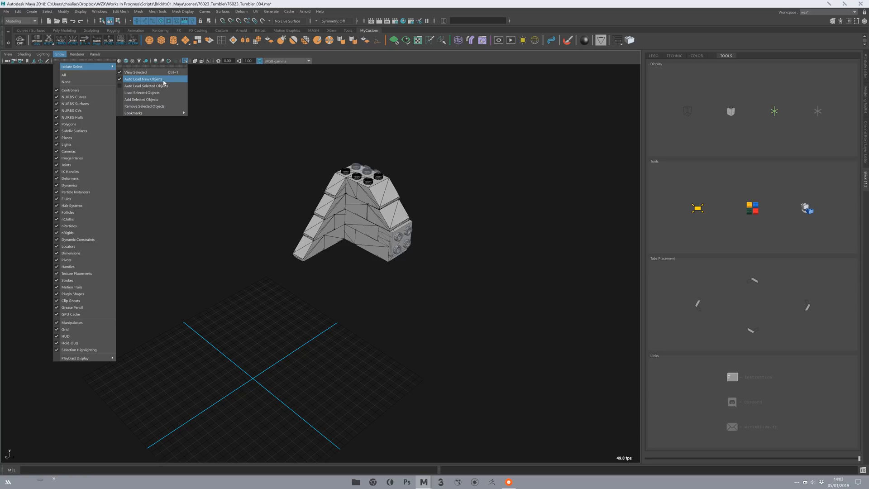
alt+drag(472, 265, 482, 256)
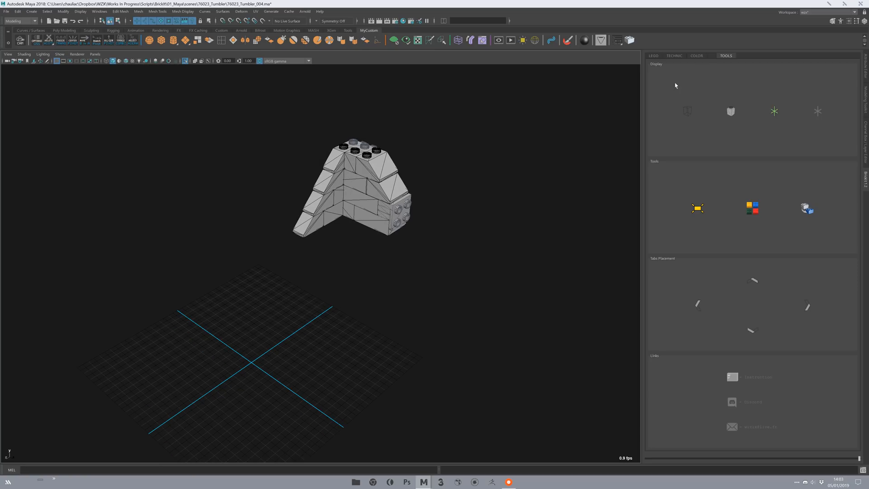
click(654, 55)
click(681, 122)
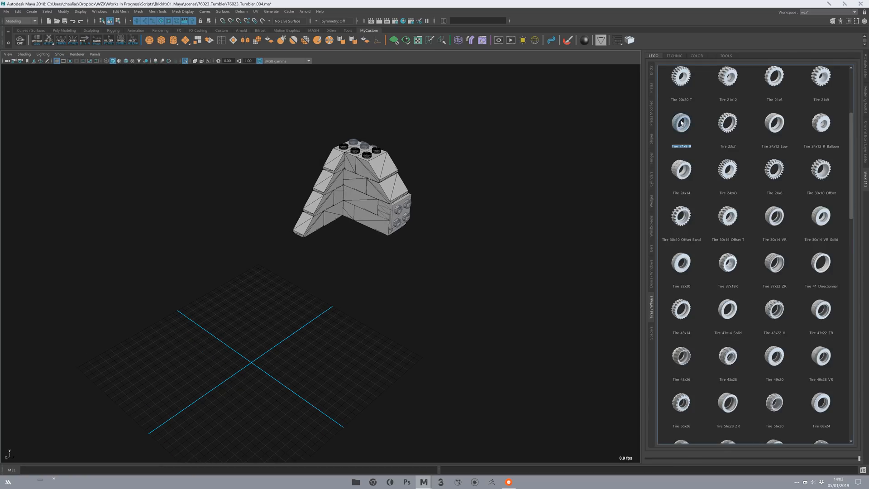
alt+drag(535, 269, 338, 297)
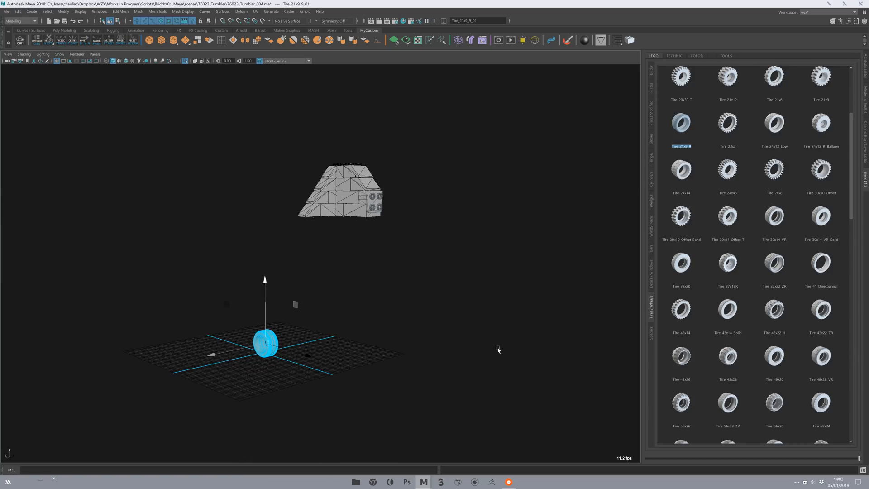
Step: Delete the added tire and turn off isolation so the full scene is displayed
middle_drag(310, 354, 316, 247)
alt+drag(347, 273, 311, 245)
alt+drag(372, 258, 355, 284)
key(Delete)
click(186, 60)
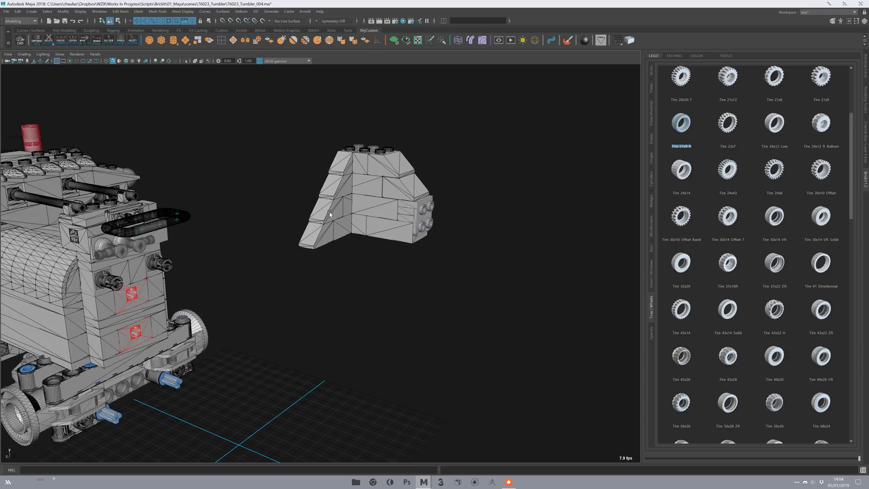
Step: Select all of the Tumbler's parts and switch their display from bounding boxes to full geometry with the BrickIt display tool
alt+right_drag(387, 300, 298, 258)
alt+middle_drag(298, 258, 325, 247)
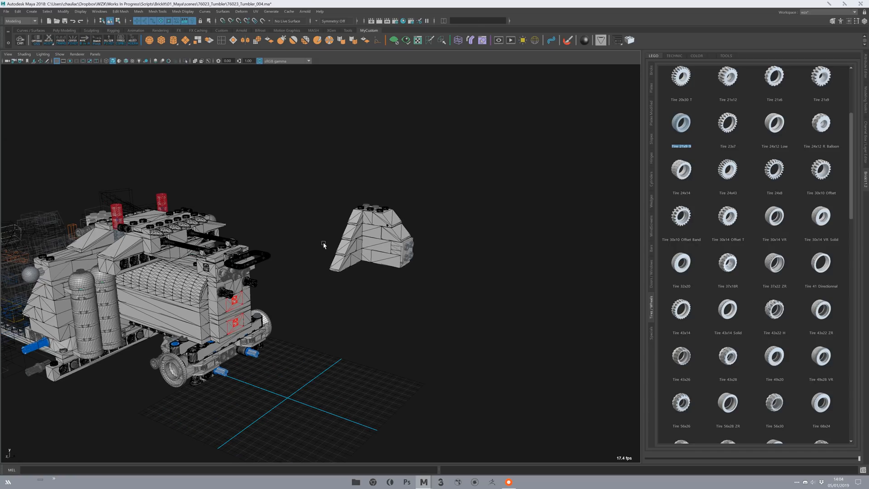
alt+drag(367, 238, 395, 275)
drag(527, 145, 70, 446)
alt+middle_drag(153, 425, 195, 392)
alt+drag(195, 393, 205, 388)
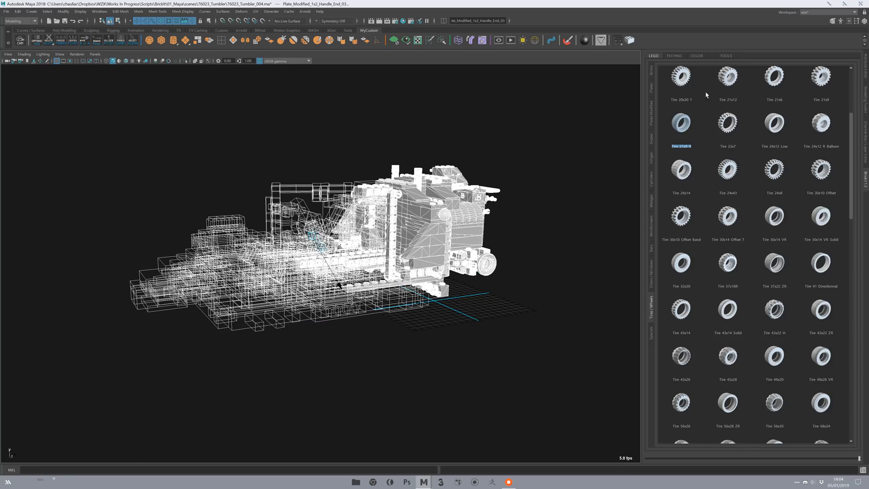
click(724, 55)
scroll(365, 312, up, 3)
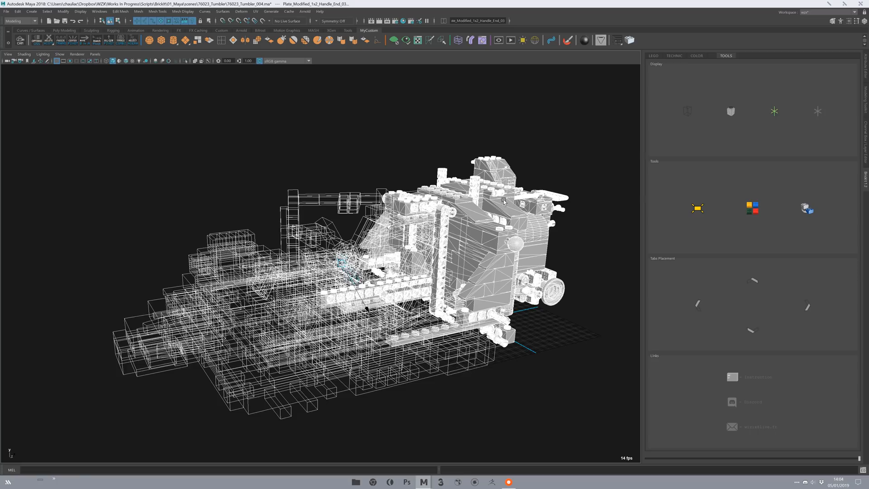
click(731, 113)
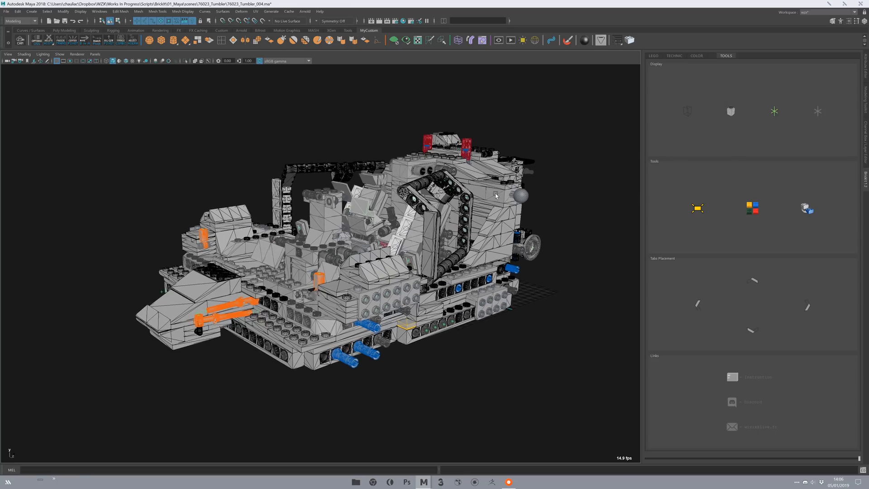
Step: Select the full range of loose parts in the Outliner and gather them under the Tumbler group
alt+drag(496, 195, 495, 182)
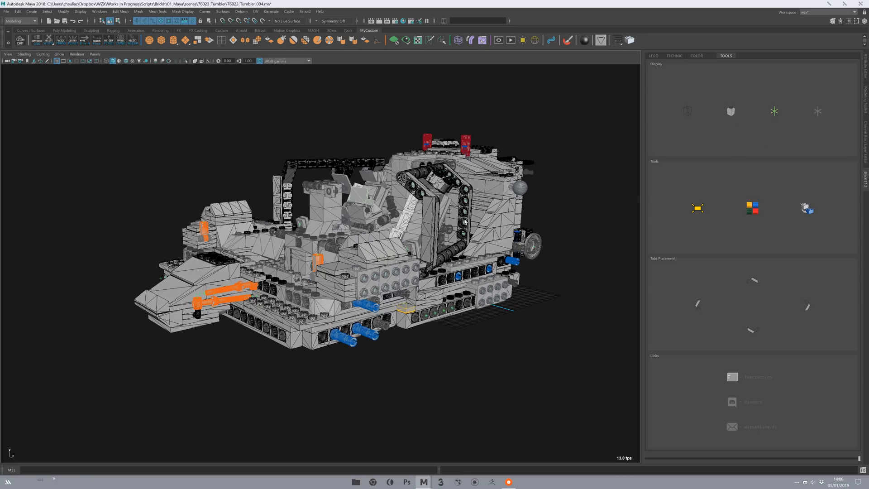
scroll(495, 182, down, 3)
key(o)
click(235, 233)
scroll(268, 288, down, 15)
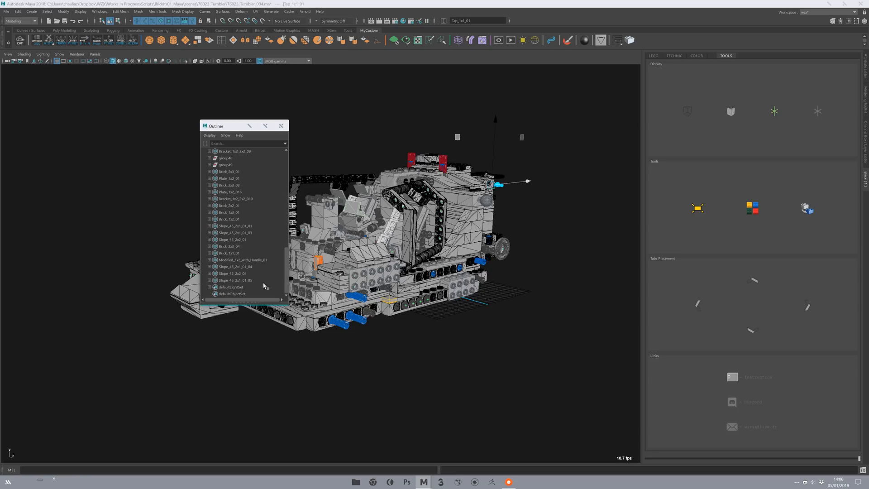
shift+click(253, 280)
scroll(235, 227, up, 15)
middle_drag(234, 227, 230, 220)
Step: Select the Tumbler group, try moving the whole model as one object, undo the move and deselect it
click(232, 226)
click(293, 126)
middle_drag(312, 238, 369, 255)
key(ctrl+z)
click(473, 340)
alt+middle_drag(463, 320, 428, 330)
alt+right_drag(428, 329, 455, 301)
alt+drag(455, 301, 483, 311)
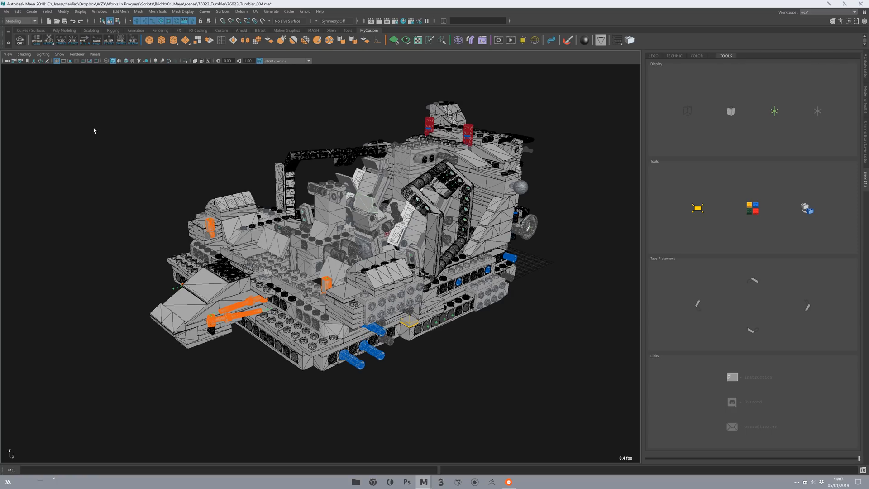
Step: Hide all locators in the viewport and view the full Tumbler without them
click(59, 54)
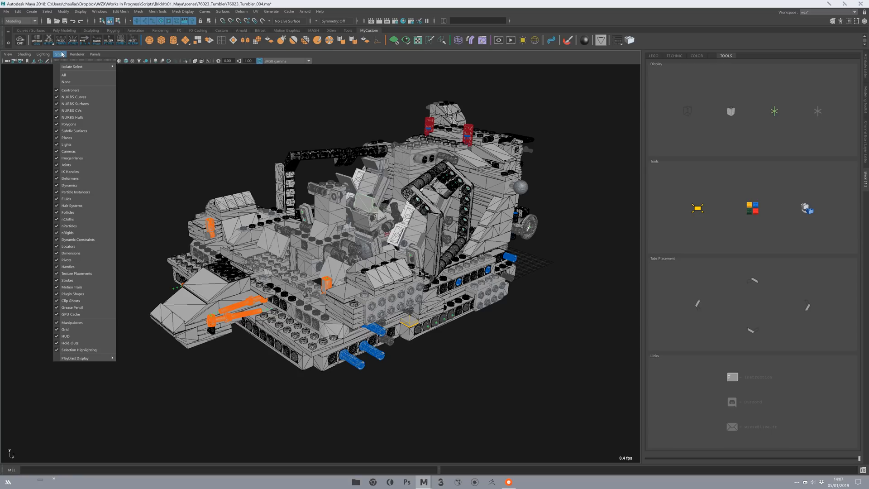
click(69, 247)
mouse_move(275, 194)
alt+middle_down()
mouse_move(295, 175)
mouse_move(232, 144)
mouse_move(252, 152)
mouse_move(260, 200)
mouse_move(268, 196)
alt+middle_up()
alt+drag(268, 195, 287, 214)
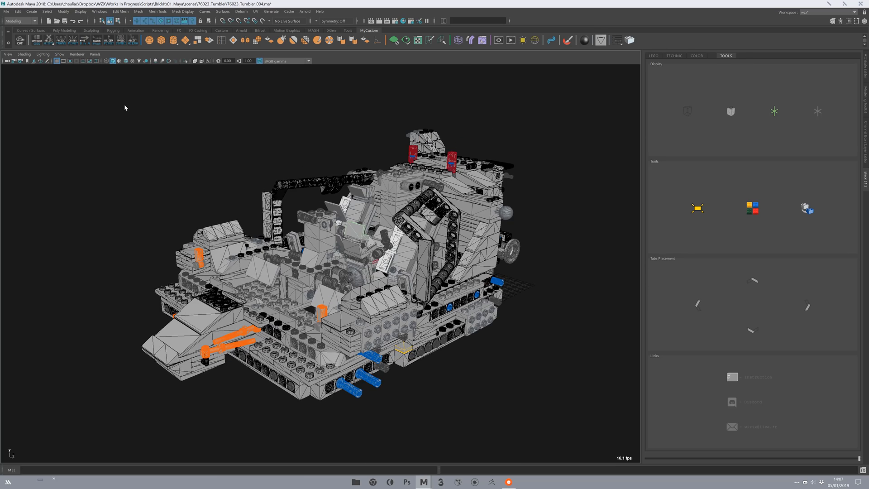
Step: Snap the 2x3 plate at the front corner of the Tumbler's base to a neighbouring stud position and deselect it
alt+right_drag(368, 257, 262, 327)
alt+middle_drag(262, 327, 266, 287)
alt+right_drag(265, 287, 318, 344)
click(320, 348)
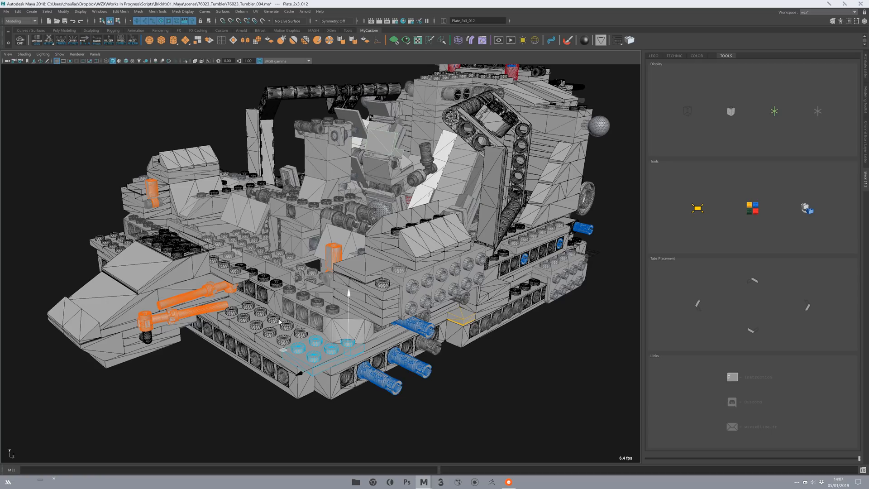
click(266, 334)
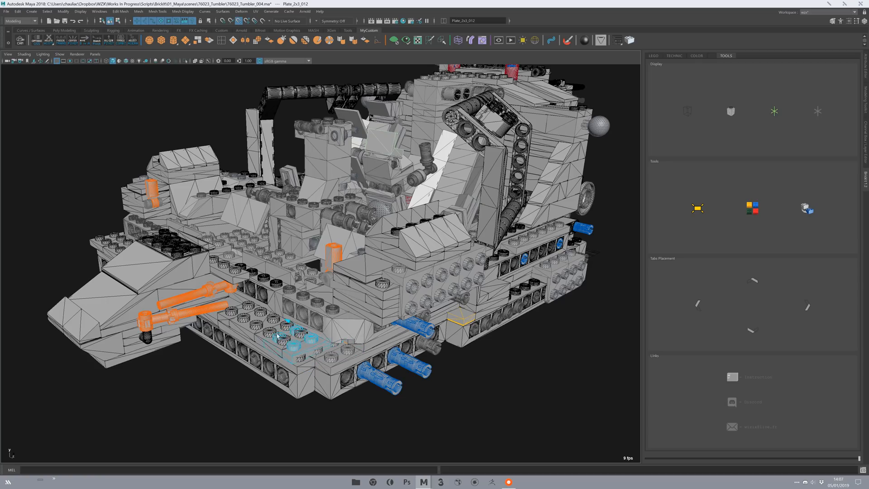
scroll(462, 354, down, 3)
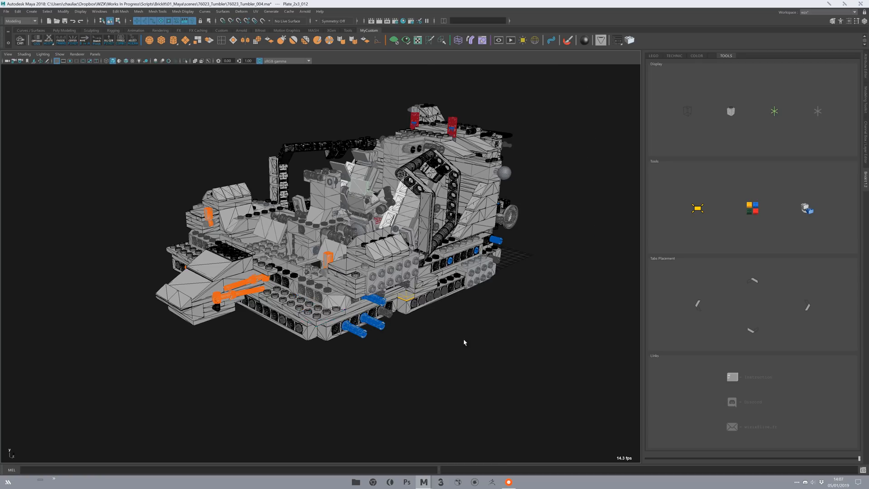
click(463, 354)
Step: View the whole Tumbler and select its Tumbler group in the Outliner
alt+middle_drag(456, 254, 462, 283)
alt+drag(462, 283, 457, 290)
scroll(466, 276, down, 3)
mouse_move(488, 254)
alt+mouse_down()
mouse_move(450, 255)
mouse_move(494, 259)
alt+mouse_up()
key(o)
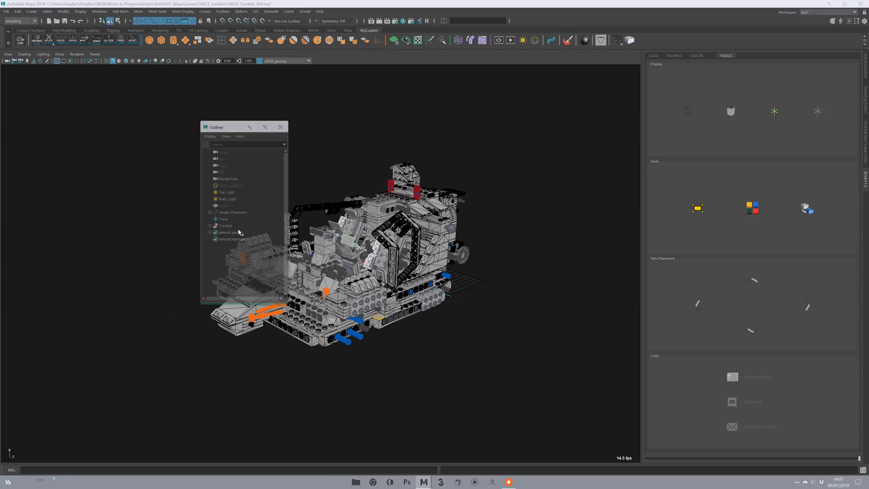
click(225, 226)
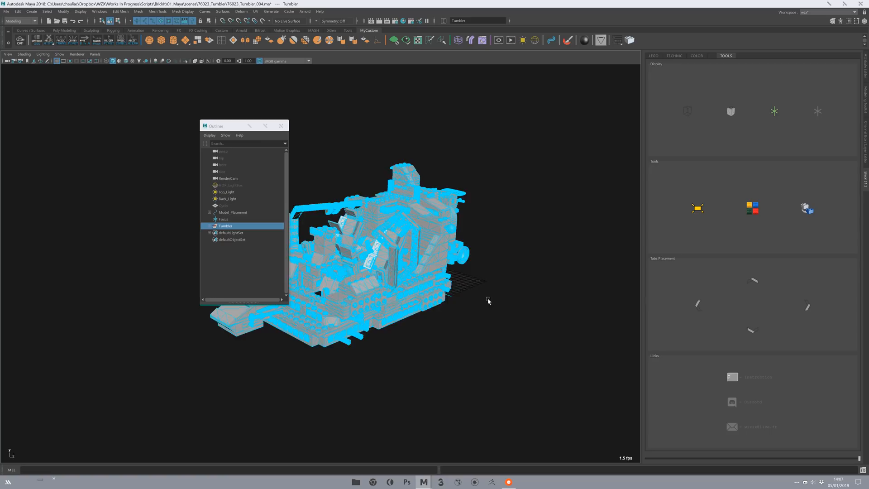
Step: Close the Outliner and deselect the Tumbler group to view the model in its shaded colours
click(281, 126)
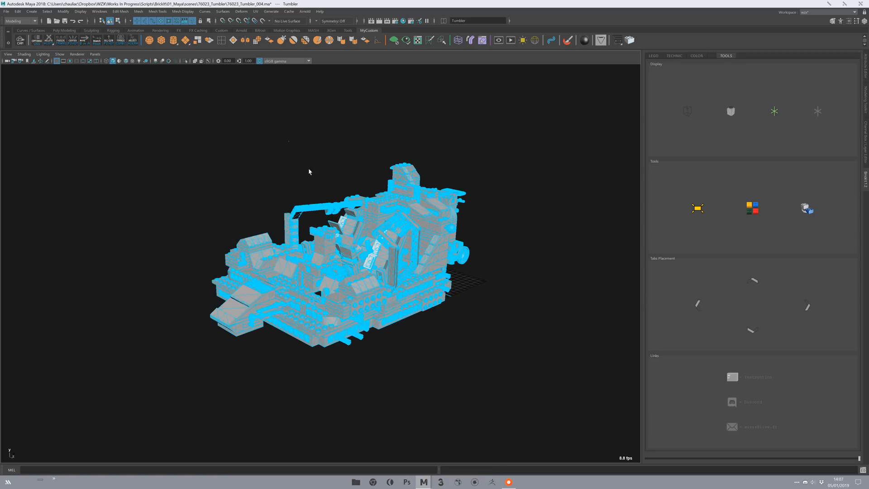
click(288, 146)
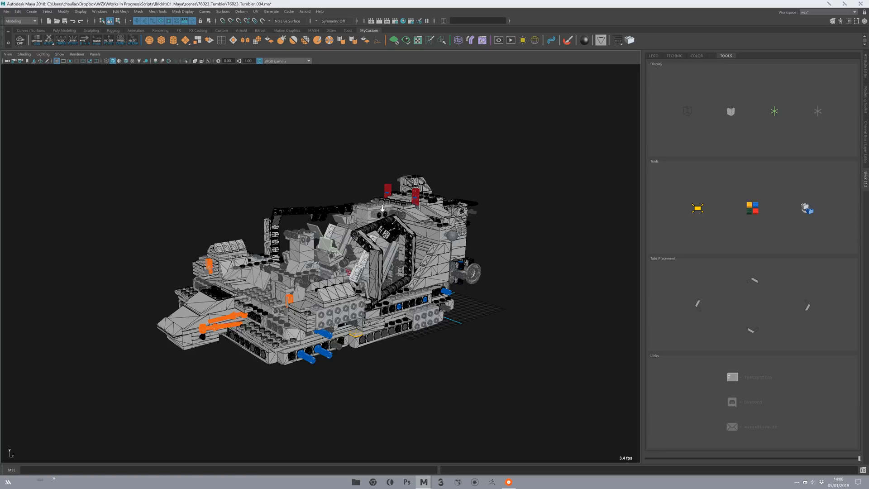
scroll(368, 201, up, 2)
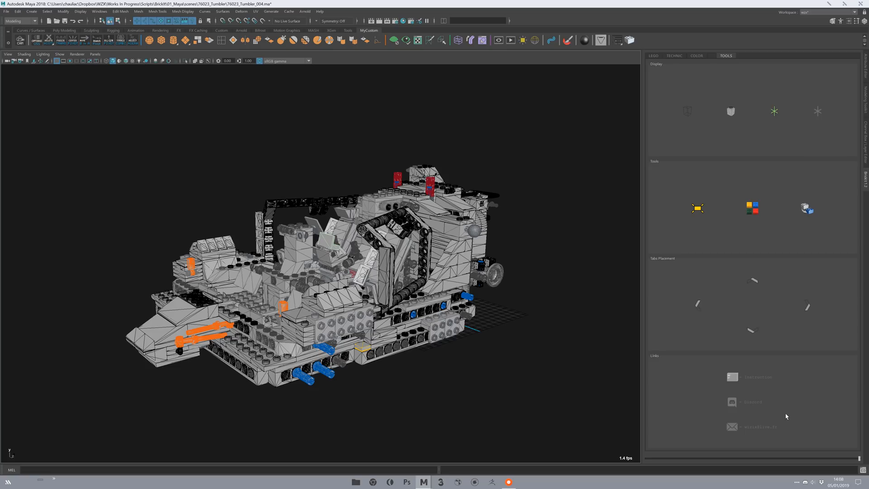
Step: Open the Discord community from the BrickIt links and look through the brickit-room channel back to the LEGO Ferrari F40 post
click(778, 402)
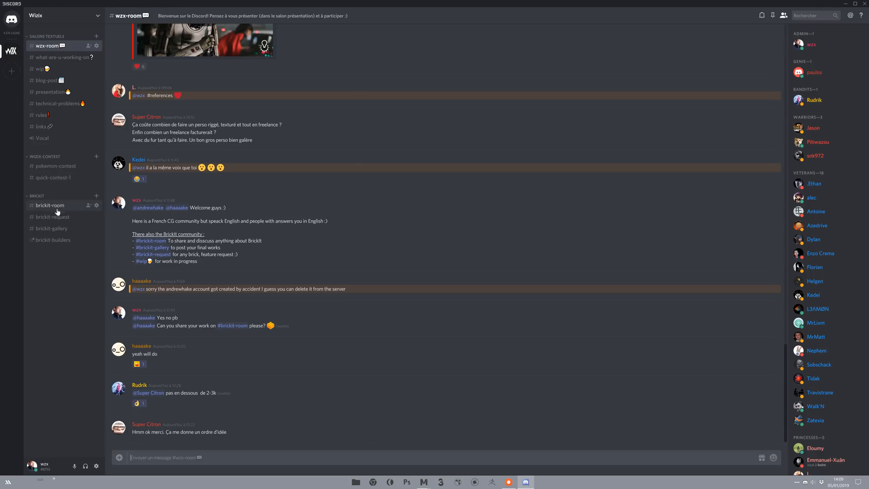
click(55, 208)
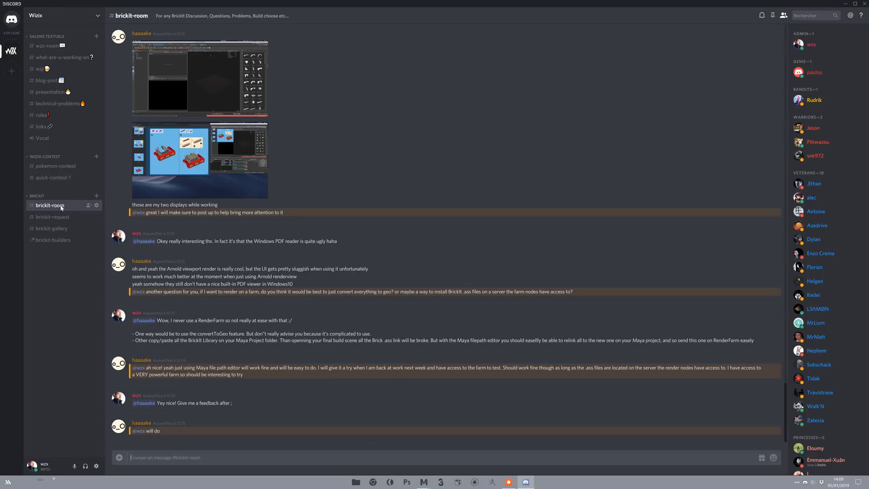
scroll(215, 337, up, 3)
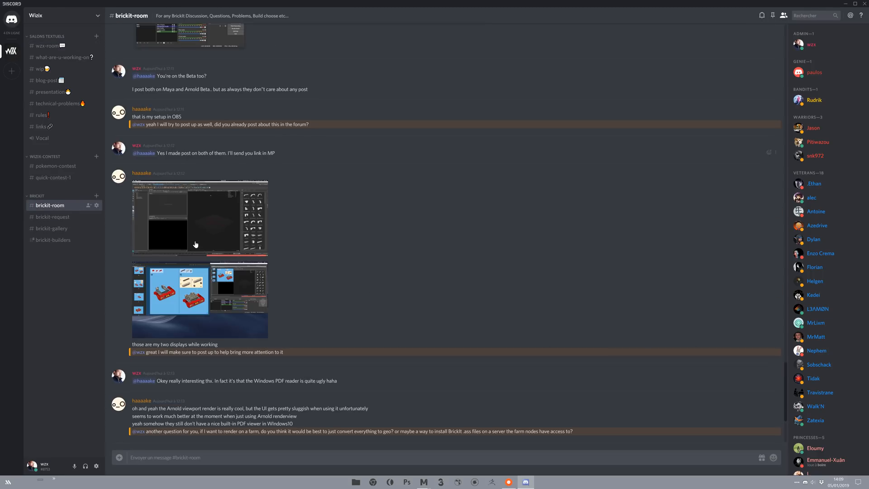
scroll(231, 240, up, 10)
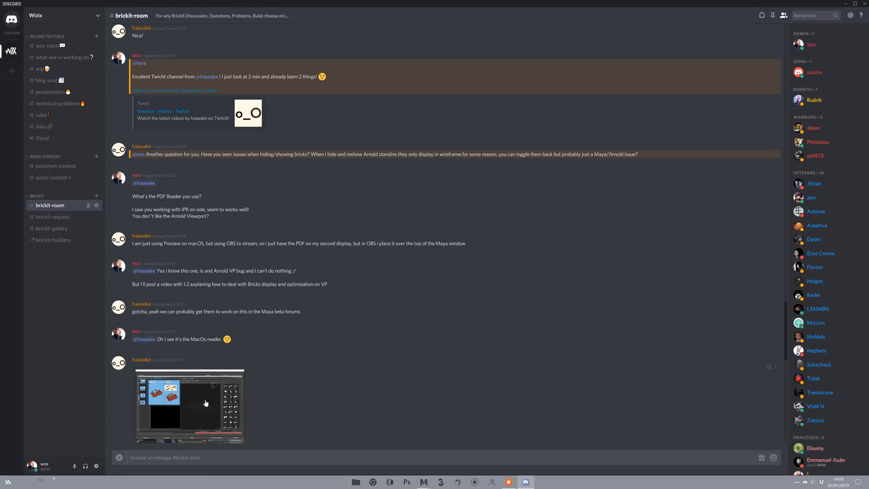
scroll(270, 279, up, 7)
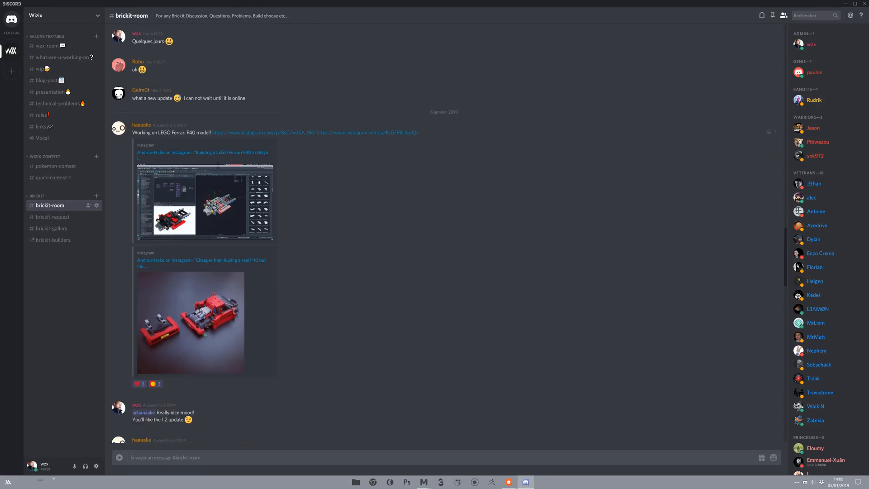
scroll(296, 340, down, 3)
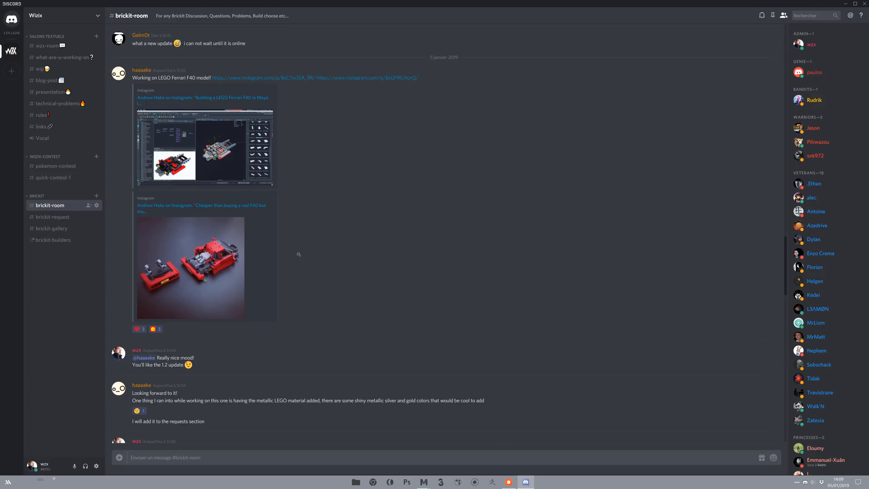
Step: Find the BrickIt 1.2 feature post in brickit-room and highlight its text from the heading through the Tires and Wheel section
scroll(267, 212, up, 4)
scroll(307, 129, up, 5)
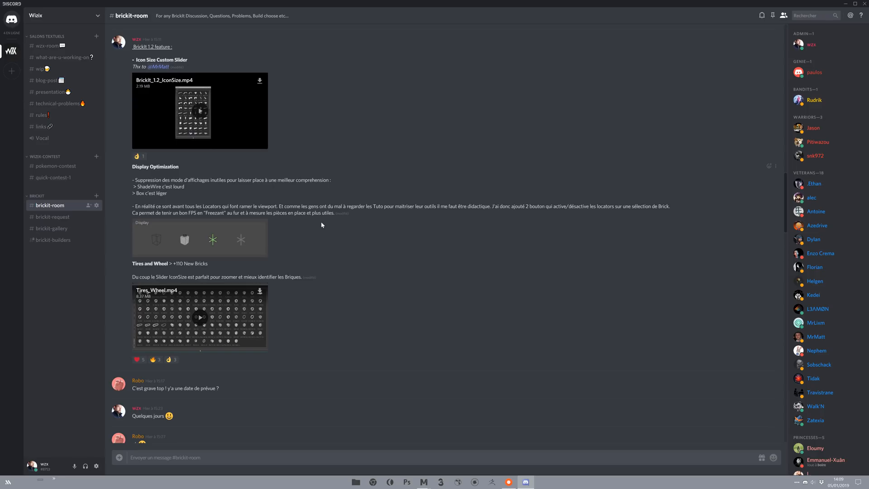
scroll(303, 188, up, 1)
drag(132, 55, 332, 351)
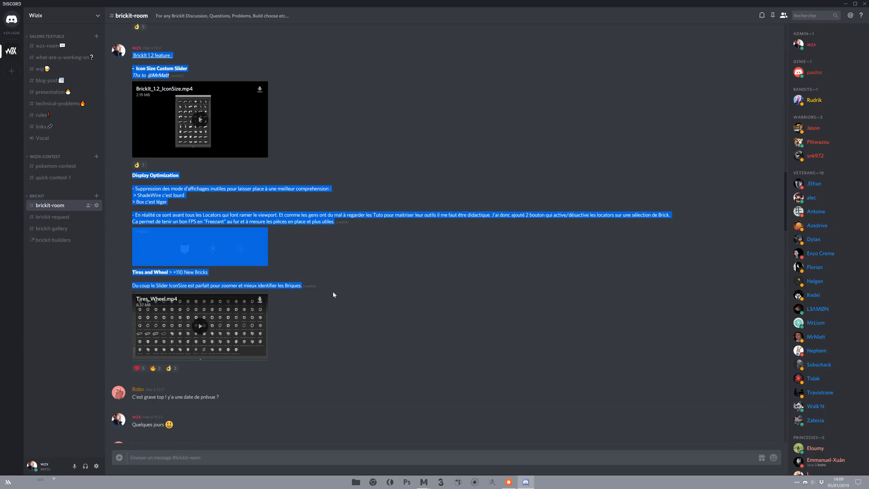
Step: Check the brickit-request channel and browse the model renders posted in brickit-gallery
click(61, 217)
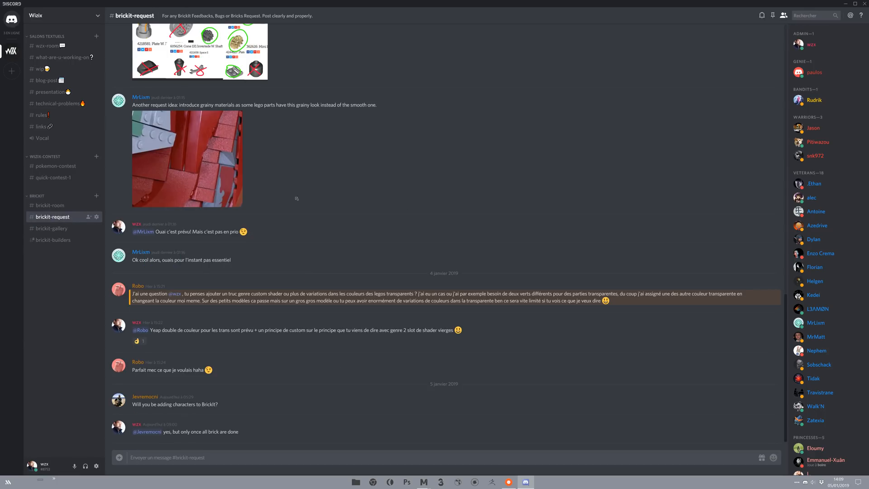
click(64, 230)
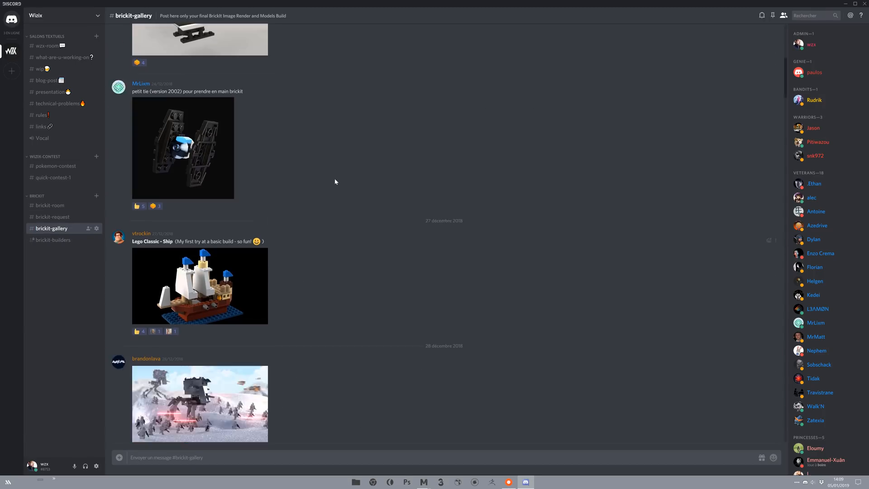
scroll(317, 100, down, 15)
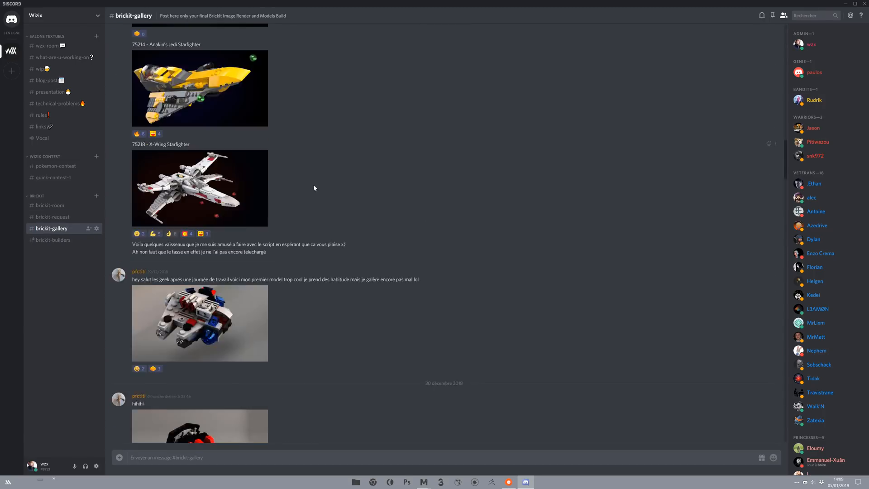
scroll(311, 215, down, 7)
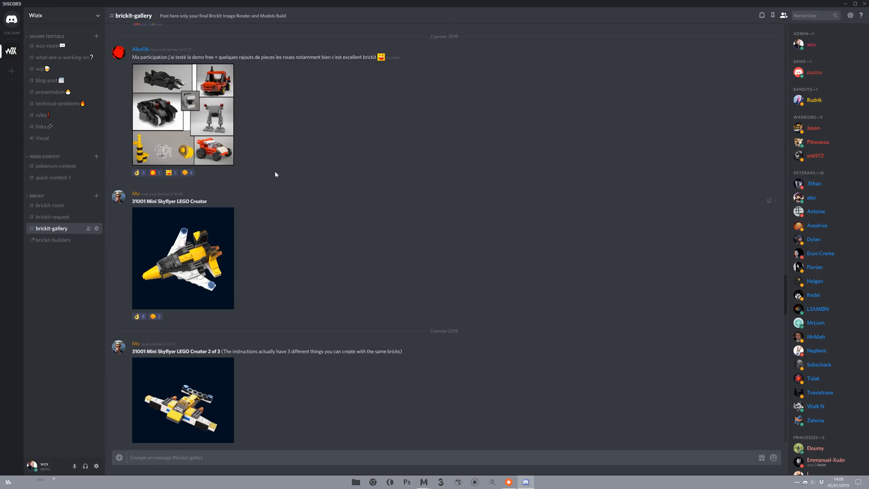
scroll(275, 197, down, 2)
Step: View the collage of demo builds and the 31001 Mini Skyflyer renders enlarged, closing each preview
click(183, 50)
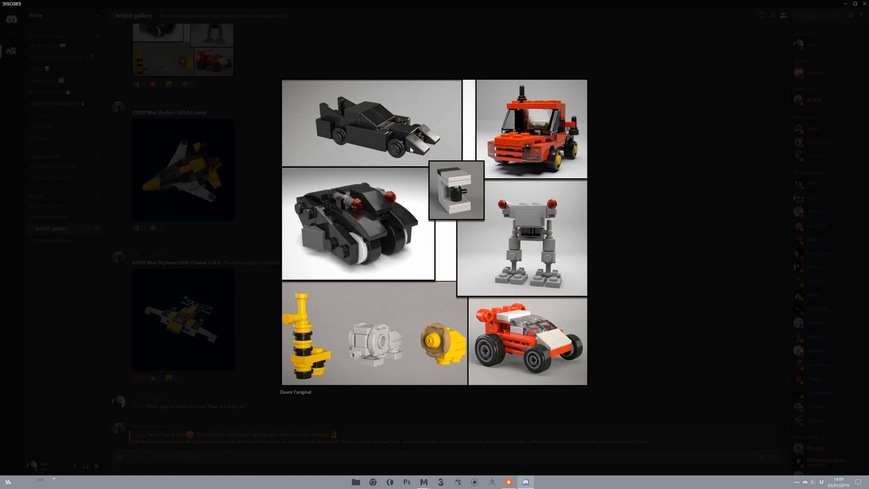
click(649, 195)
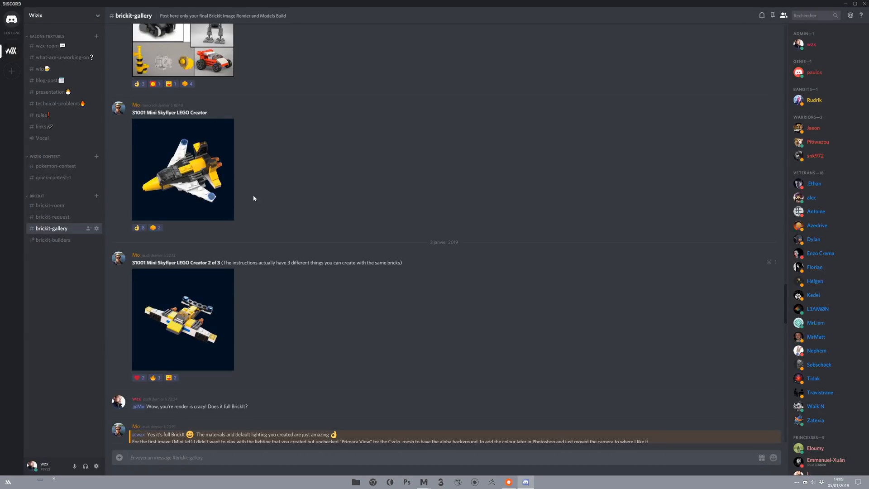
click(199, 199)
click(163, 316)
click(170, 315)
click(607, 201)
Step: Browse the more recent brickit-gallery posts, including the Slave I 75060, Star Wars Microfighters and third Mini Skyflyer renders
scroll(469, 207, down, 7)
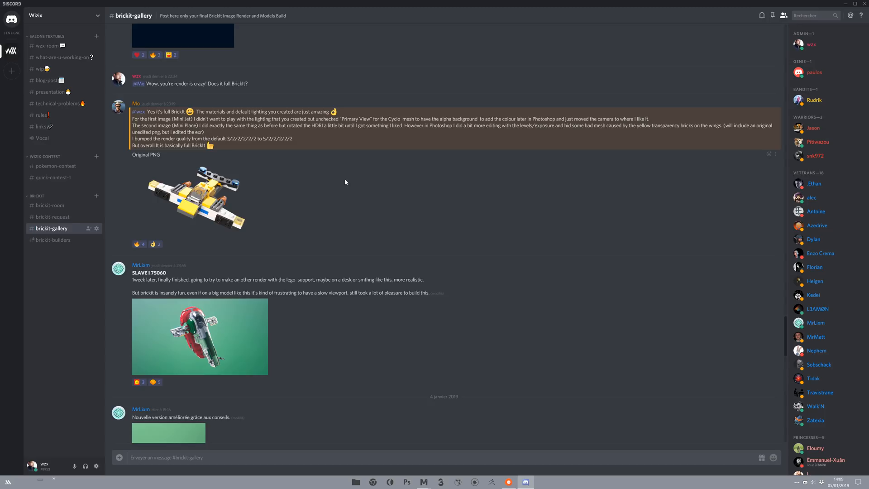
scroll(332, 212, down, 6)
scroll(315, 212, down, 7)
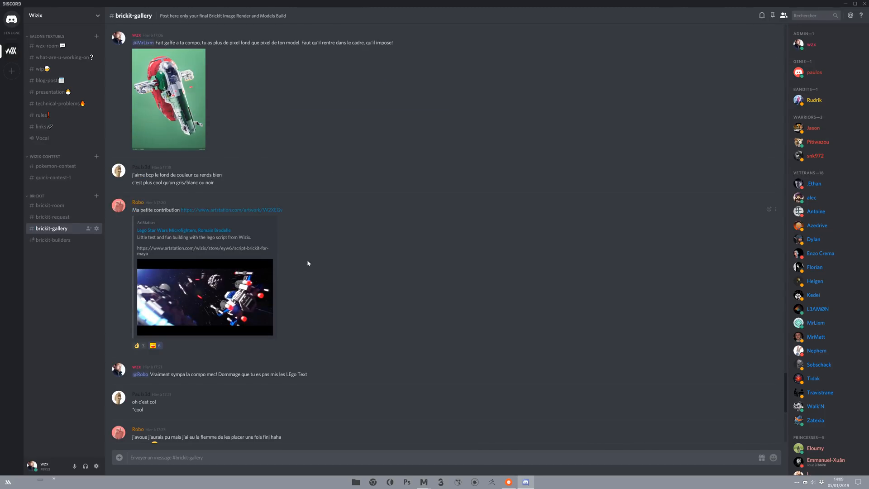
scroll(322, 247, down, 4)
scroll(323, 249, down, 3)
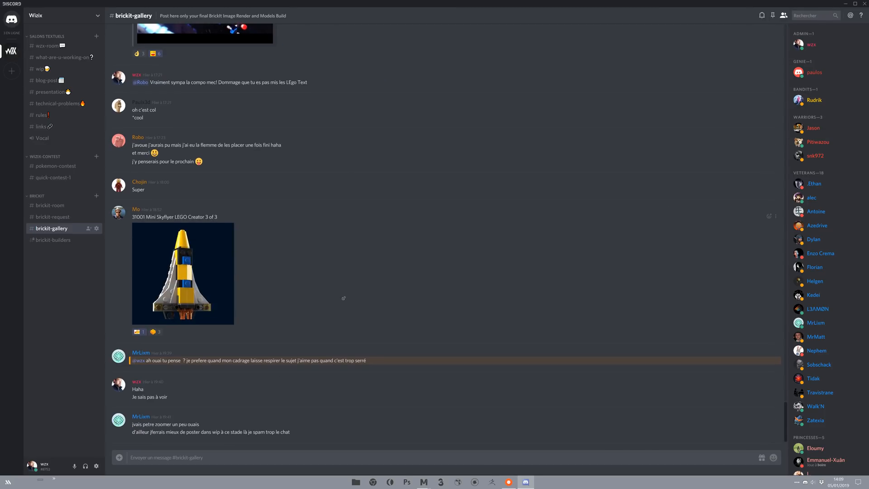
scroll(354, 341, down, 15)
scroll(374, 363, down, 15)
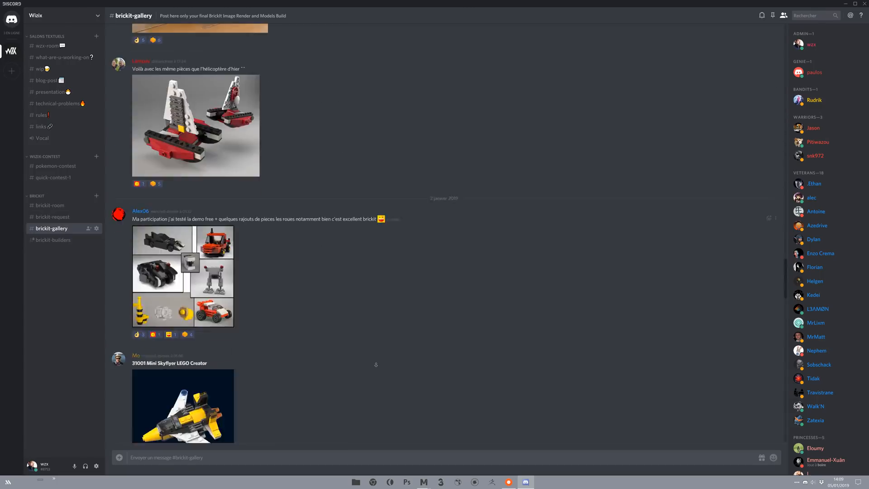